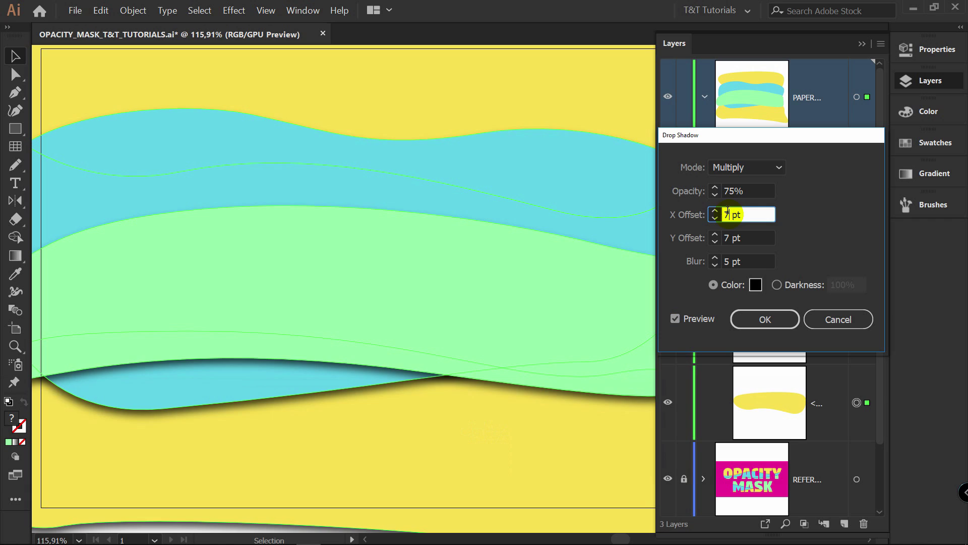
# Darken the grey fill of the OPACITY MASK text inside the opacity mask to full black
pyautogui.click(692, 319)
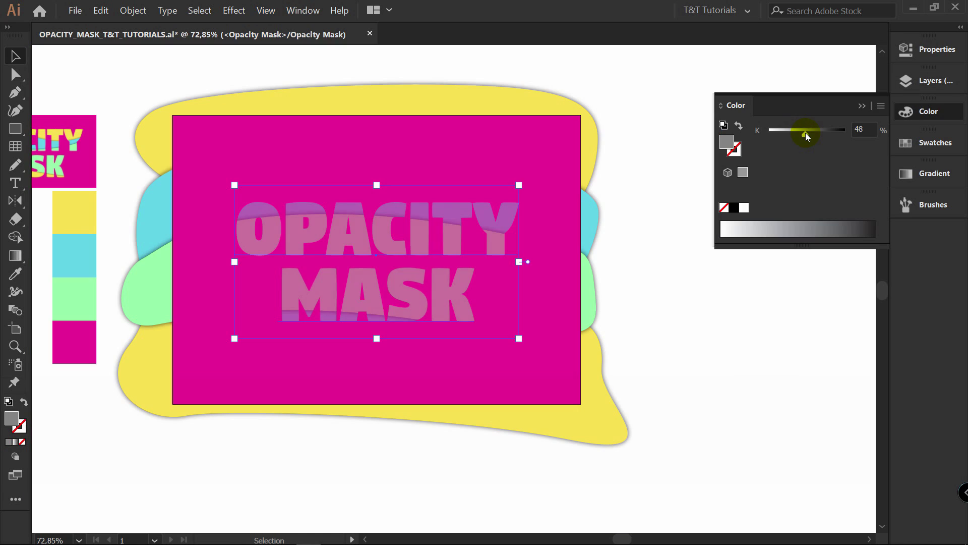
pyautogui.moveTo(806, 132); pyautogui.dragTo(854, 129)
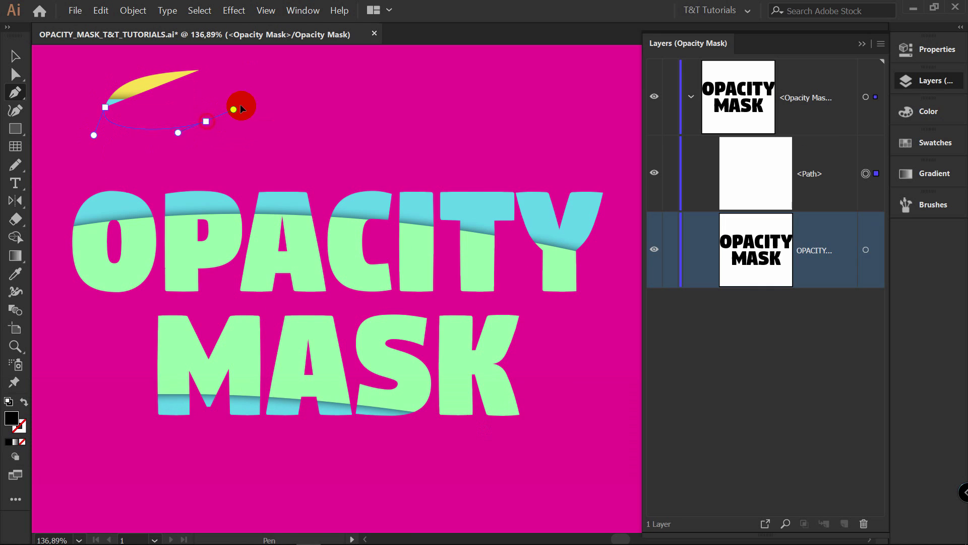
# Draw a closed curved black blob above the text in the opacity mask and reshape the curve of a second blob
pyautogui.moveTo(240, 102); pyautogui.dragTo(268, 82)
pyautogui.moveTo(199, 70); pyautogui.dragTo(162, 70)
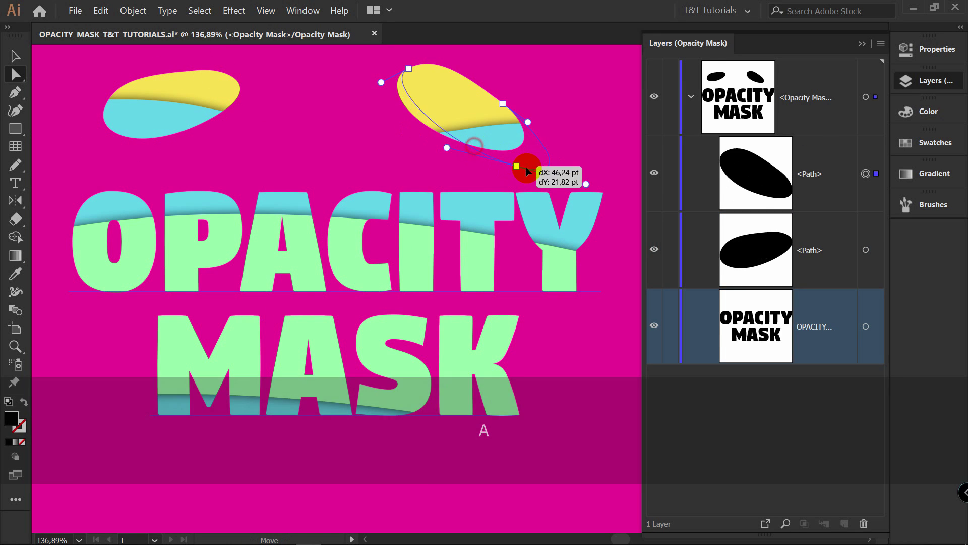
pyautogui.moveTo(519, 164); pyautogui.dragTo(270, 162)
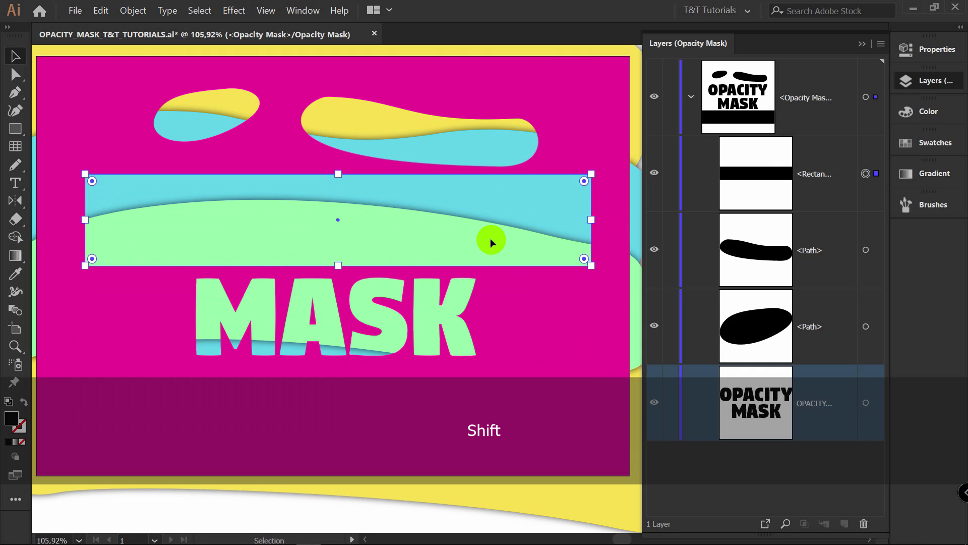
# Reposition and rotate the coloured paper-cut shapes behind the masked OPACITY MASK lettering
pyautogui.moveTo(338, 265); pyautogui.dragTo(337, 377)
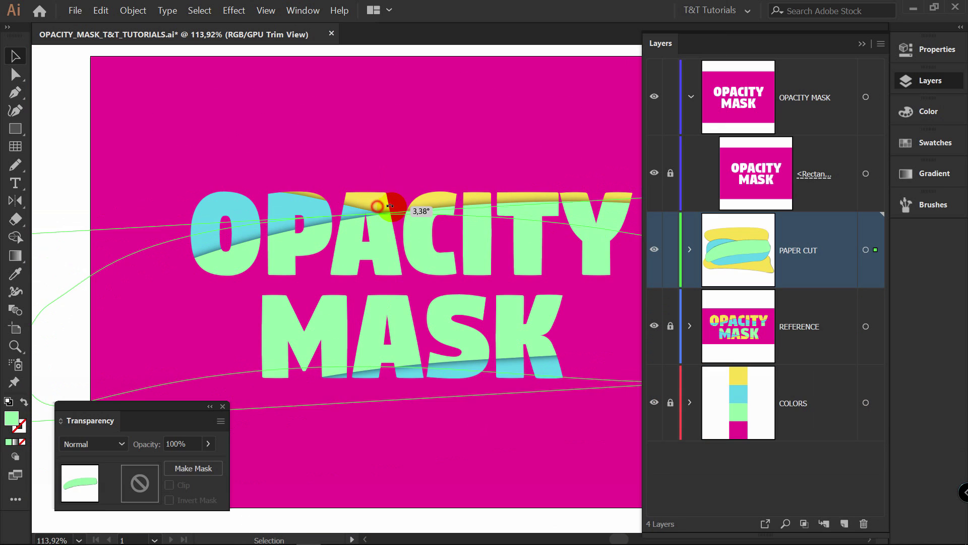
pyautogui.moveTo(390, 205); pyautogui.dragTo(383, 202)
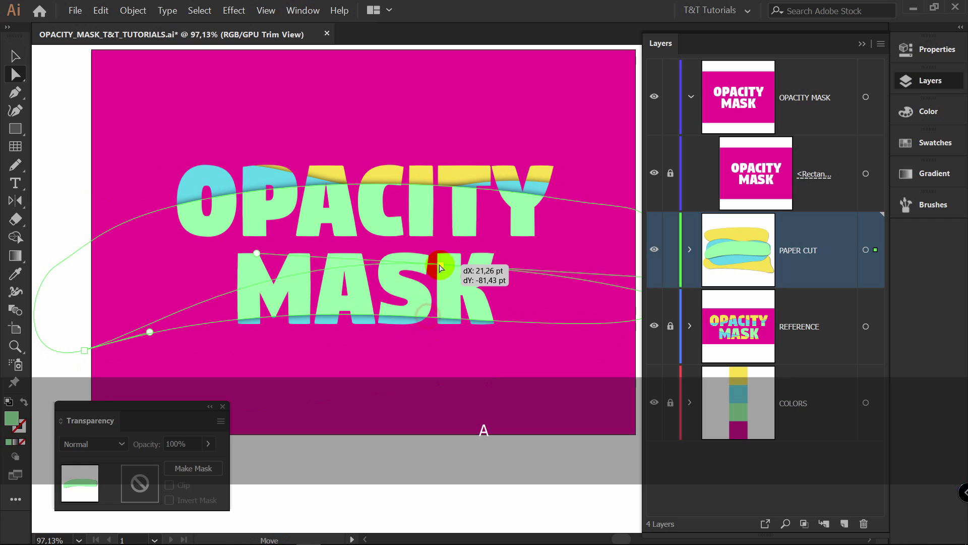
pyautogui.moveTo(433, 264); pyautogui.dragTo(460, 281)
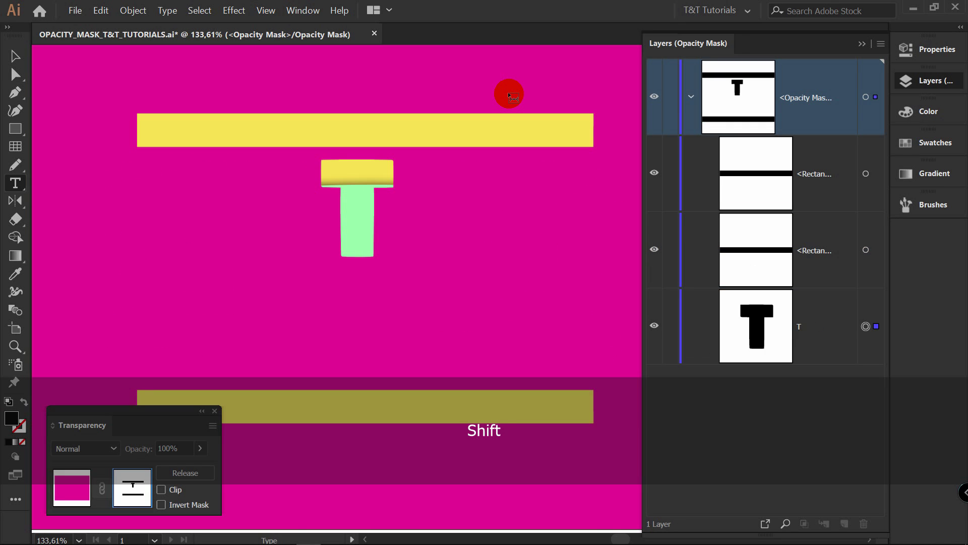
# Enter the text "T&T TUTORIALS" on two lines between the two bars in the opacity mask
pyautogui.write('&T')
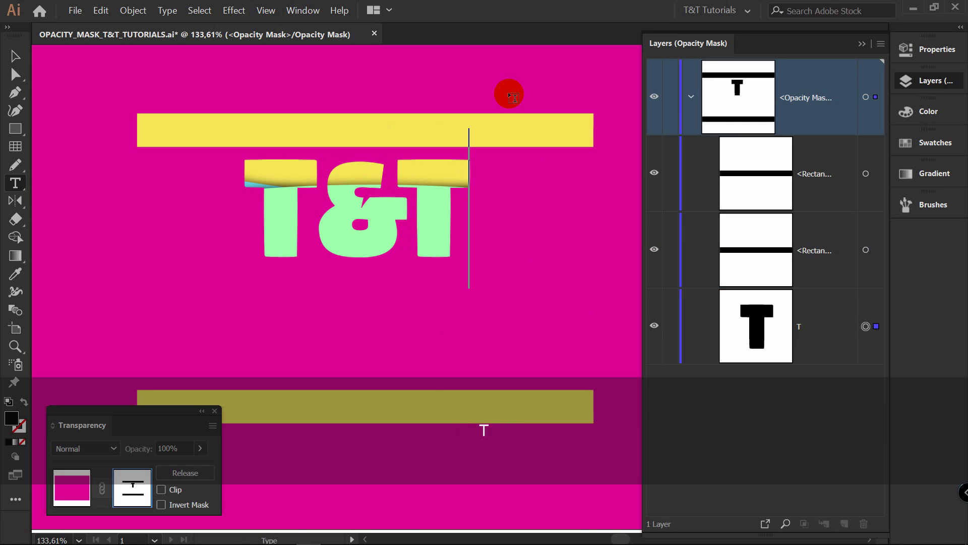
pyautogui.press('Return')
pyautogui.write('TUTORIALS')
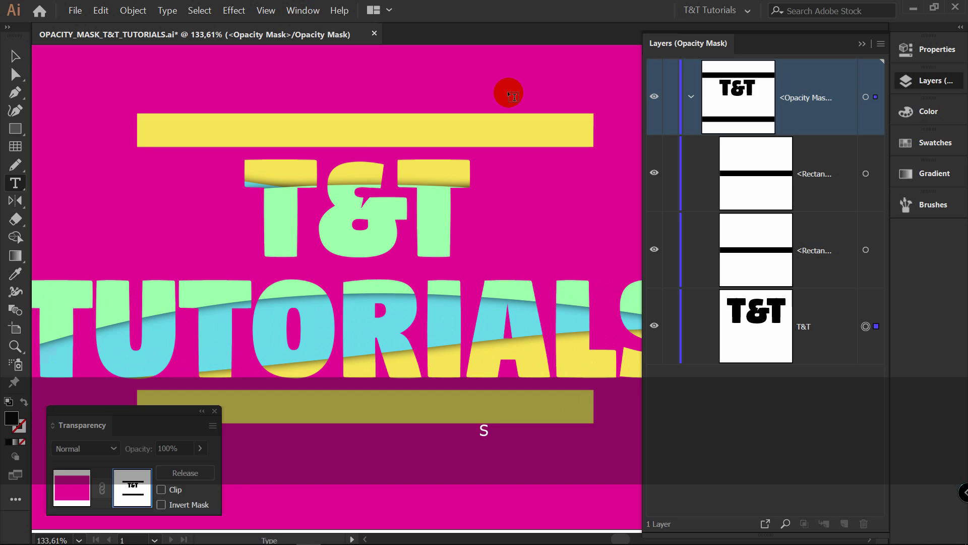
pyautogui.press('Escape')
pyautogui.press('z')
pyautogui.moveTo(372, 150); pyautogui.dragTo(347, 151)
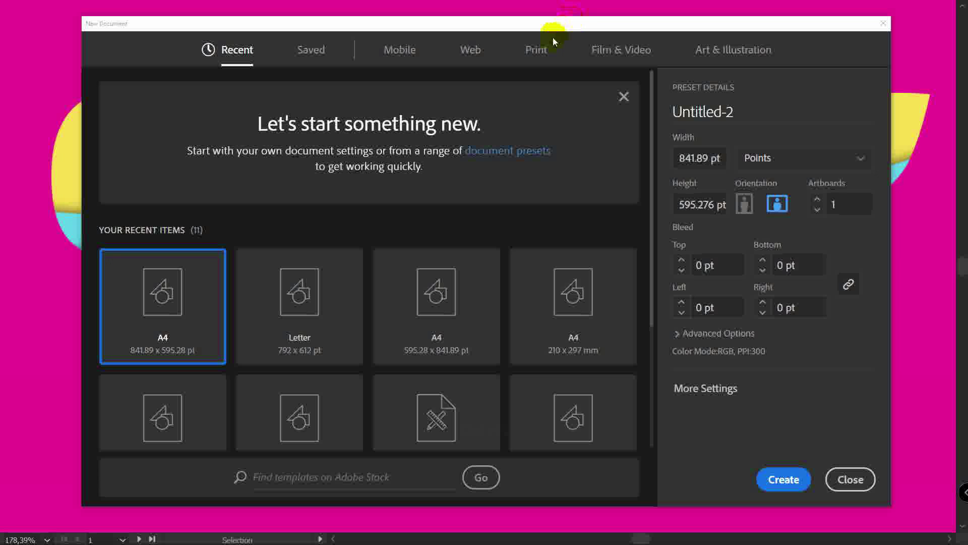
# Create a new A4 print document in landscape orientation with the RGB Color mode
pyautogui.click(544, 50)
pyautogui.click(303, 166)
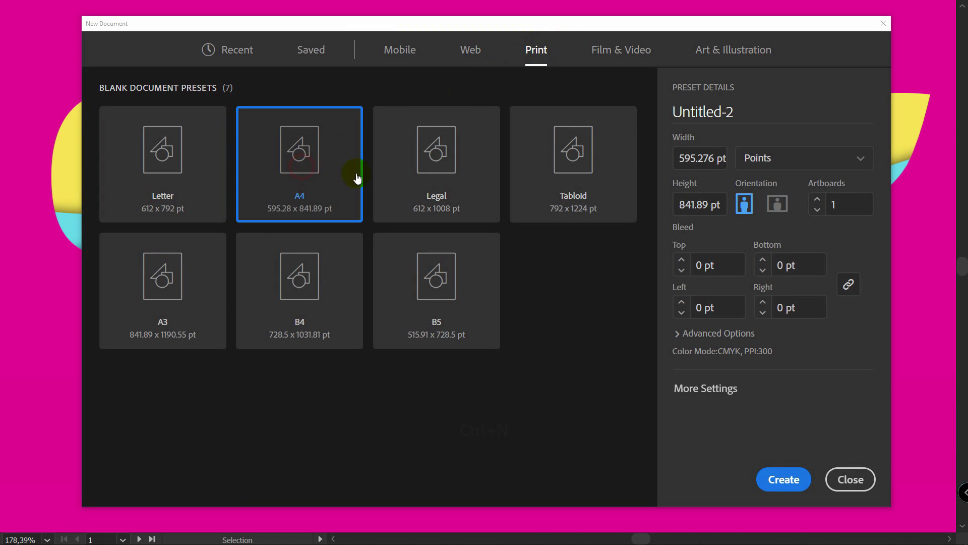
pyautogui.click(734, 333)
pyautogui.click(738, 314)
pyautogui.click(734, 335)
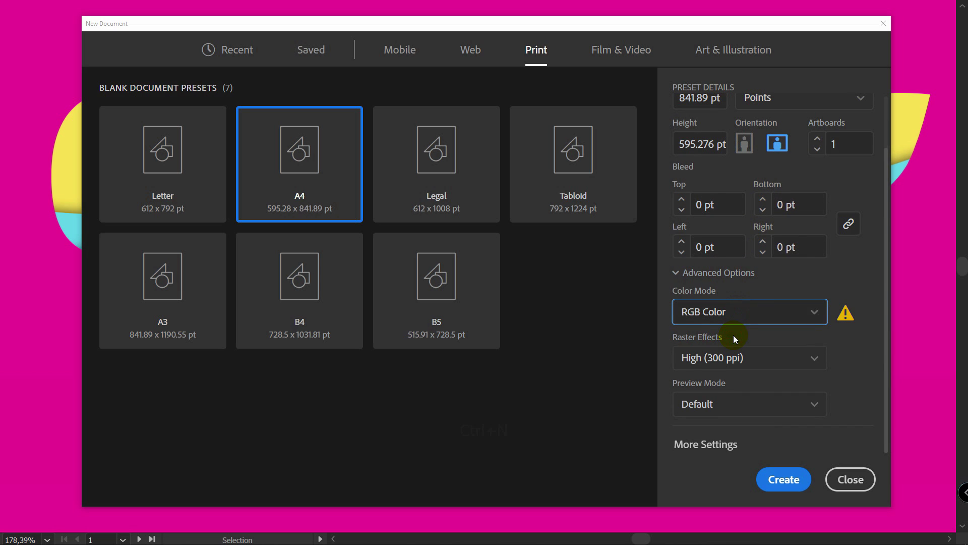
pyautogui.click(794, 483)
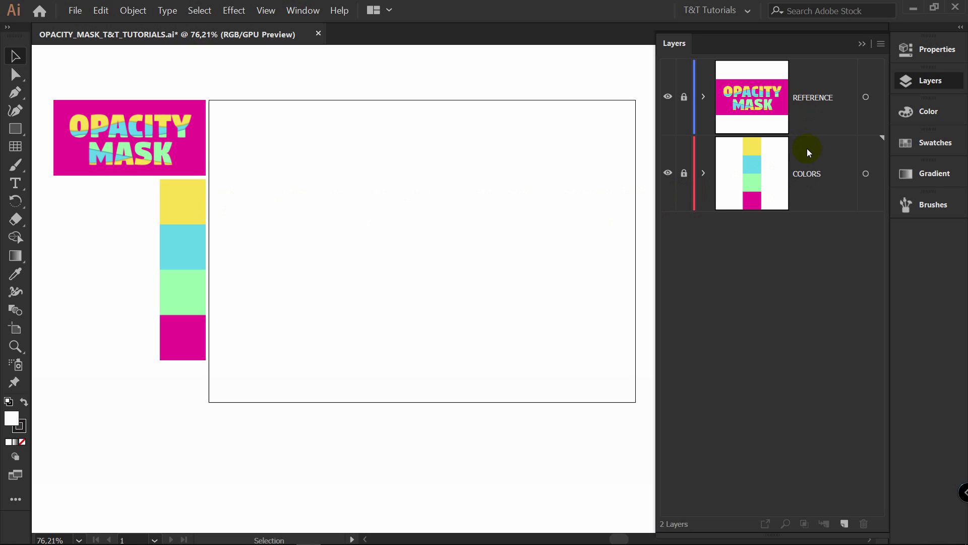
# Add a new layer above the REFERENCE layer and name it PAPER CUT
pyautogui.click(846, 524)
pyautogui.moveTo(813, 175); pyautogui.dragTo(815, 129)
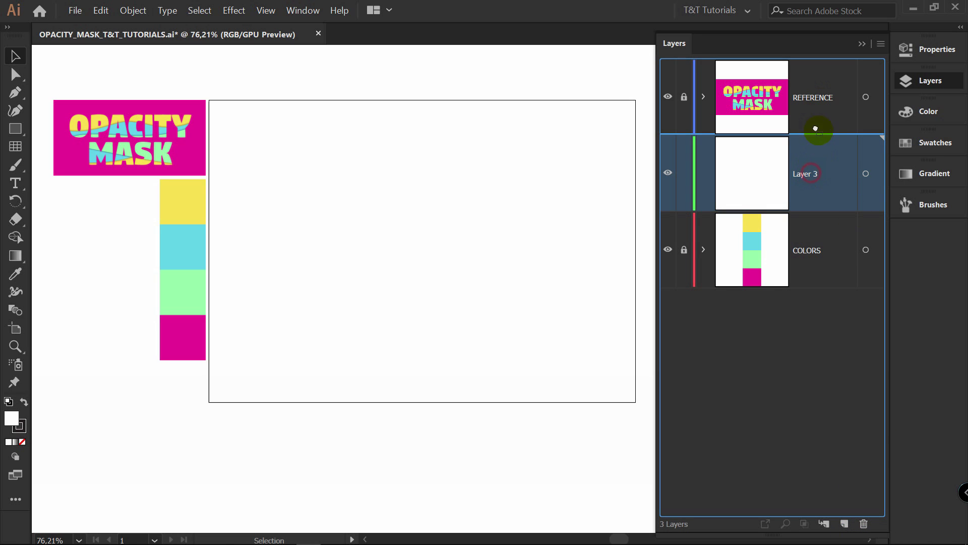
pyautogui.moveTo(817, 65); pyautogui.dragTo(821, 65)
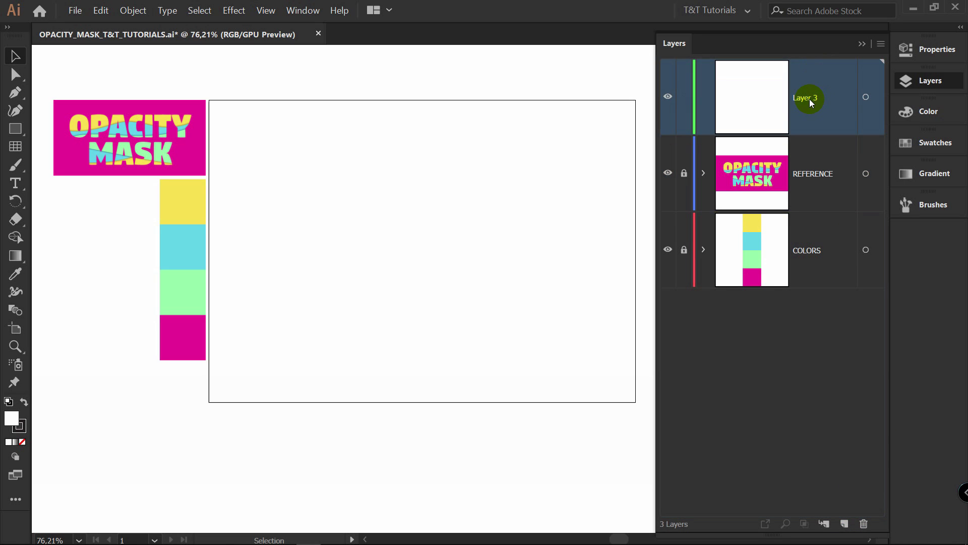
pyautogui.click(493, 172)
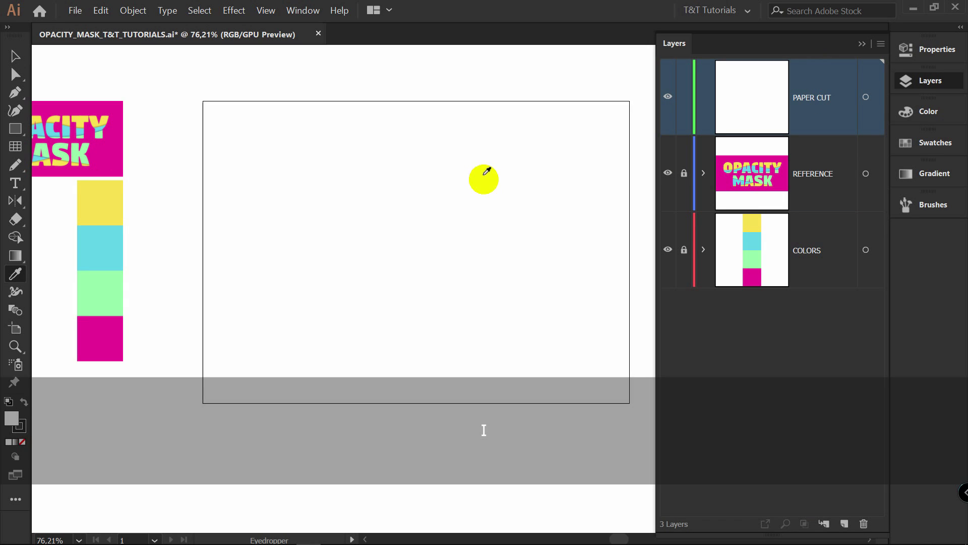
# Draw a closed wavy yellow shape with the Pen tool across the artboard's upper part, using the yellow swatch's colour as fill
pyautogui.click(108, 190)
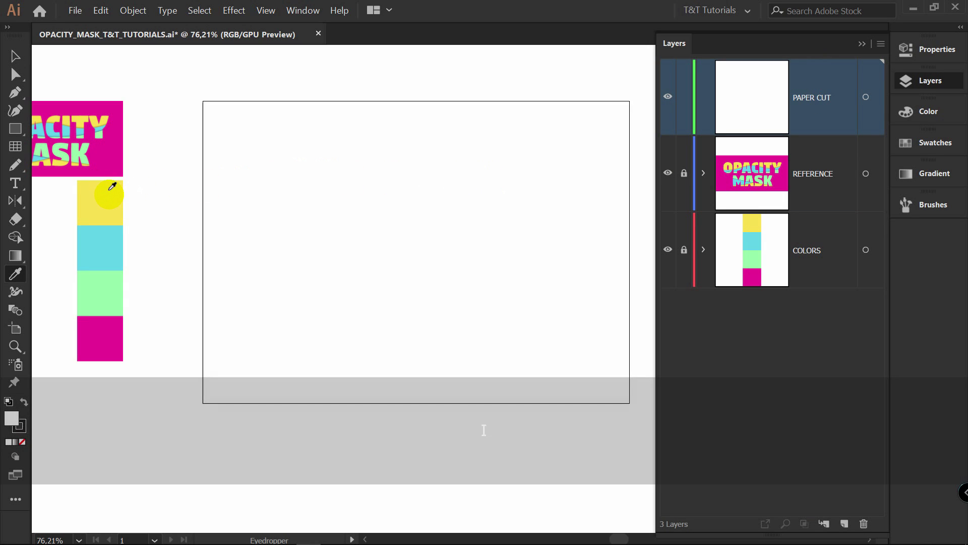
pyautogui.press('p')
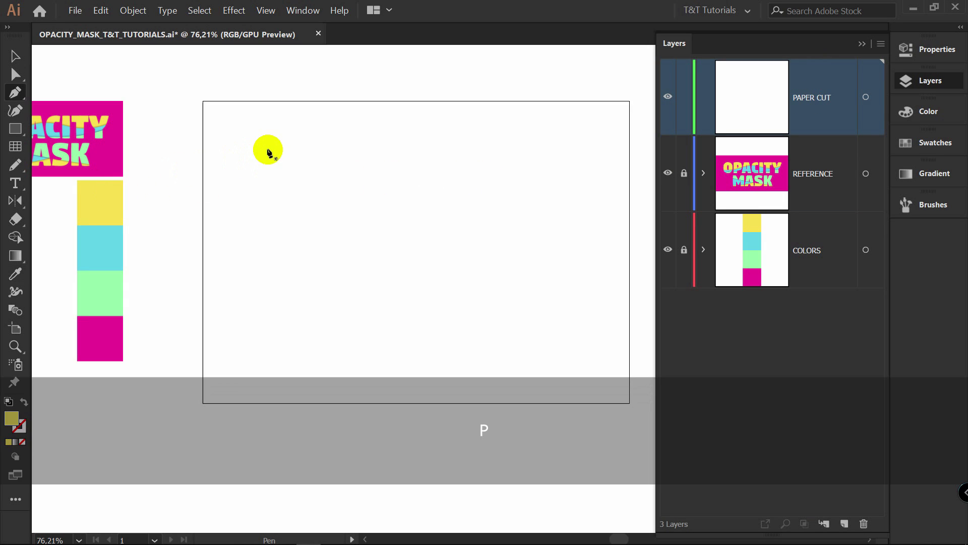
pyautogui.moveTo(180, 98); pyautogui.dragTo(197, 85)
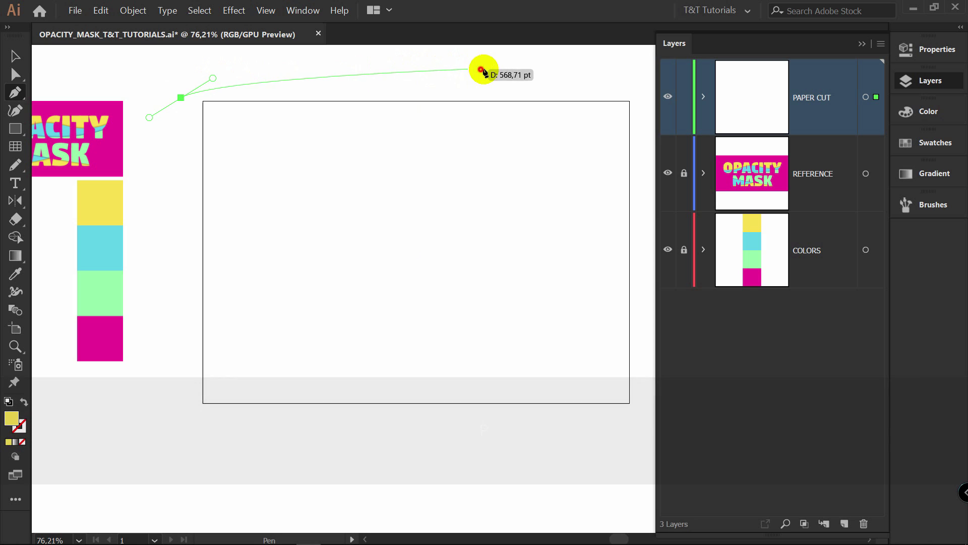
pyautogui.moveTo(480, 69); pyautogui.dragTo(596, 70)
pyautogui.moveTo(648, 131); pyautogui.dragTo(645, 179)
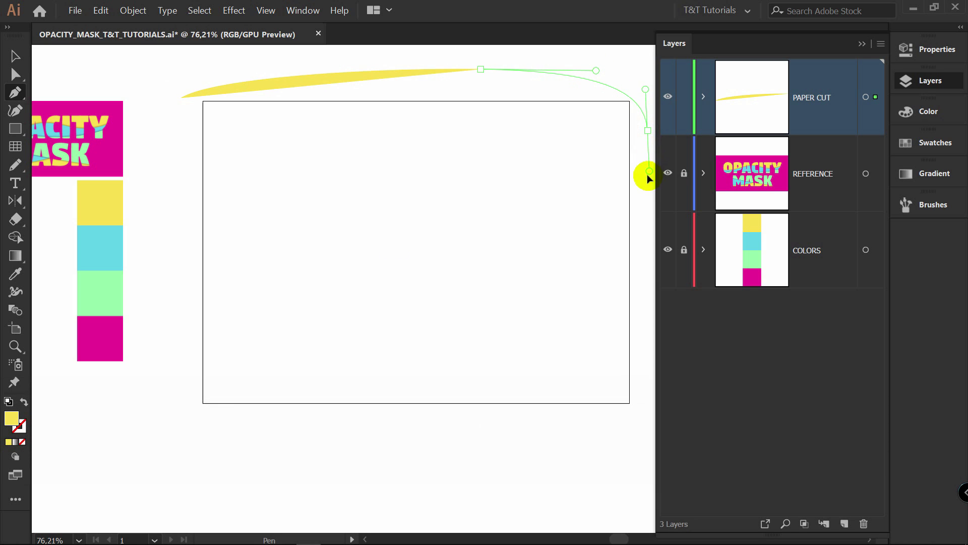
pyautogui.moveTo(540, 207); pyautogui.dragTo(463, 187)
pyautogui.moveTo(292, 182); pyautogui.dragTo(208, 200)
pyautogui.moveTo(180, 97); pyautogui.dragTo(235, 63)
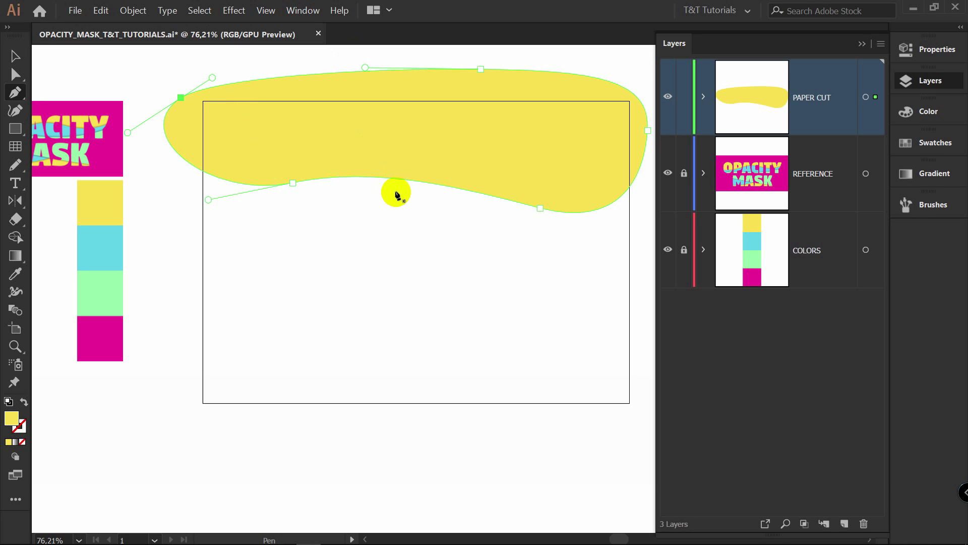
pyautogui.press('v')
pyautogui.click(408, 238)
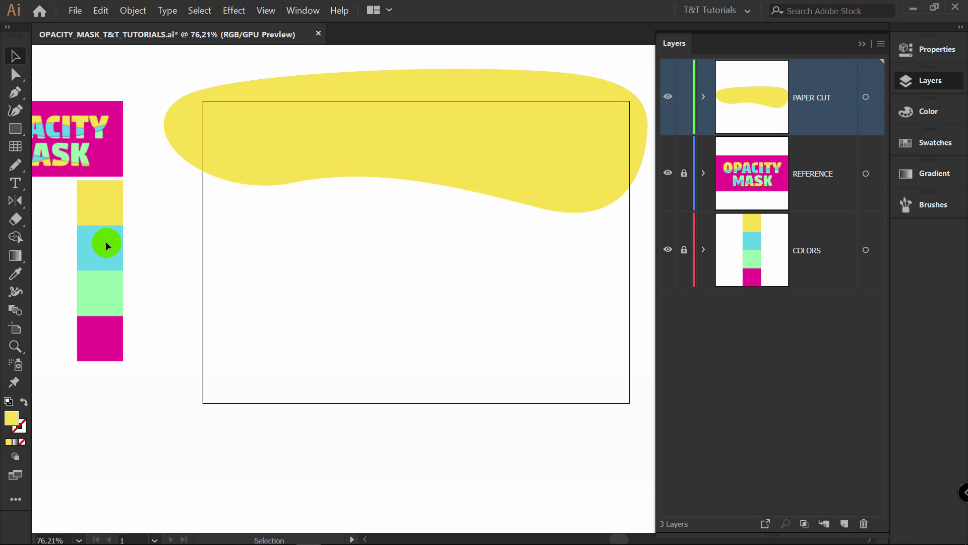
# Draw a closed wavy blue shape overlapping the yellow shape's lower edge, using the sampled light blue swatch as fill
pyautogui.press('i')
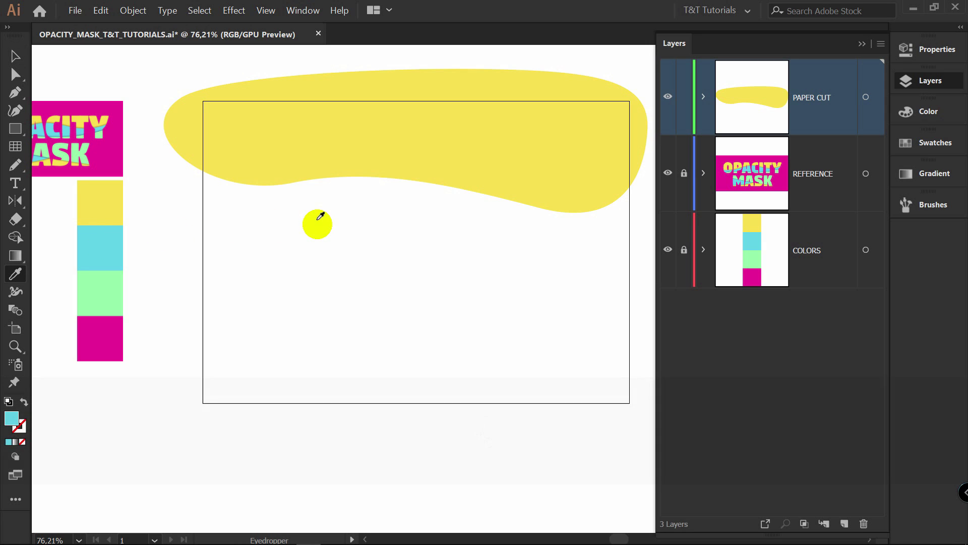
pyautogui.press('p')
pyautogui.moveTo(172, 188); pyautogui.dragTo(206, 159)
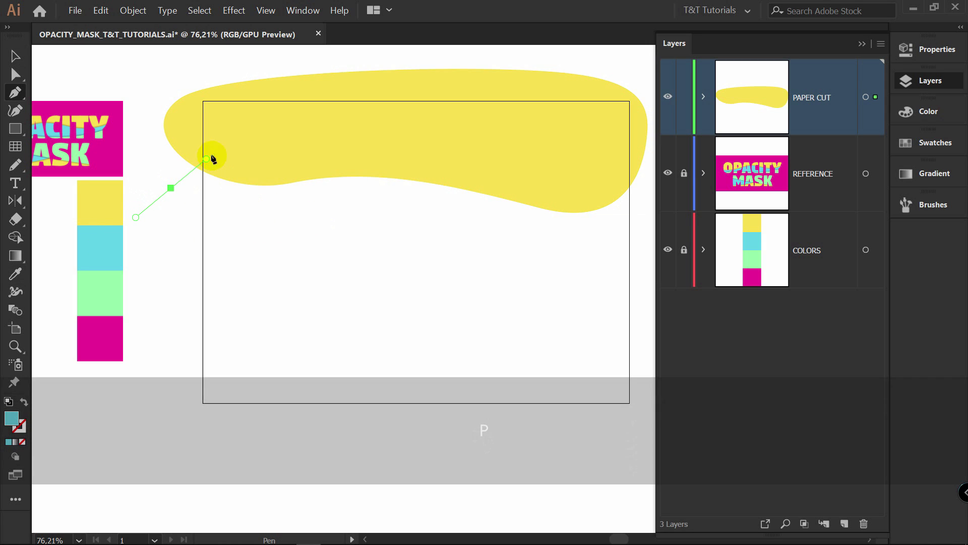
pyautogui.moveTo(341, 145); pyautogui.dragTo(395, 156)
pyautogui.moveTo(492, 157); pyautogui.dragTo(564, 145)
pyautogui.moveTo(653, 220); pyautogui.dragTo(653, 224)
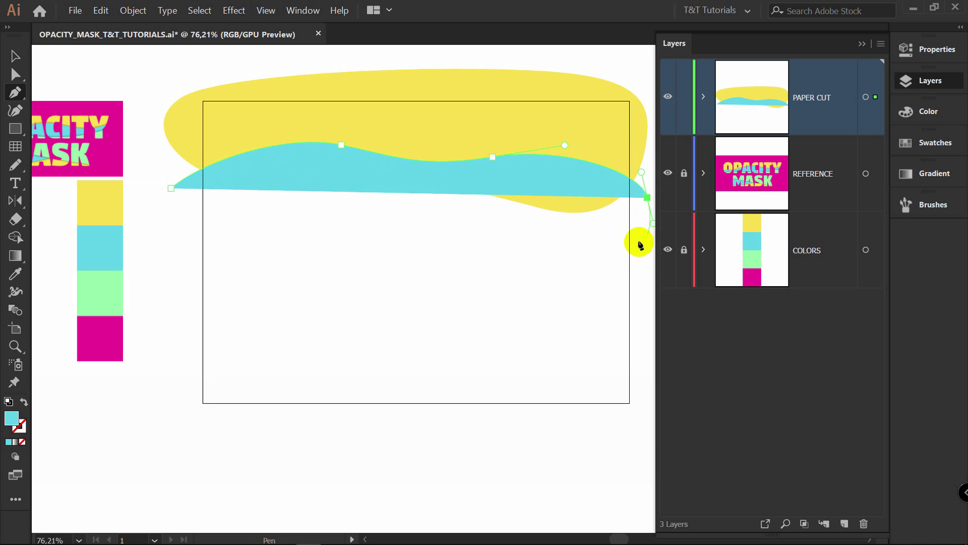
pyautogui.moveTo(601, 252); pyautogui.dragTo(541, 253)
pyautogui.moveTo(330, 228); pyautogui.dragTo(230, 245)
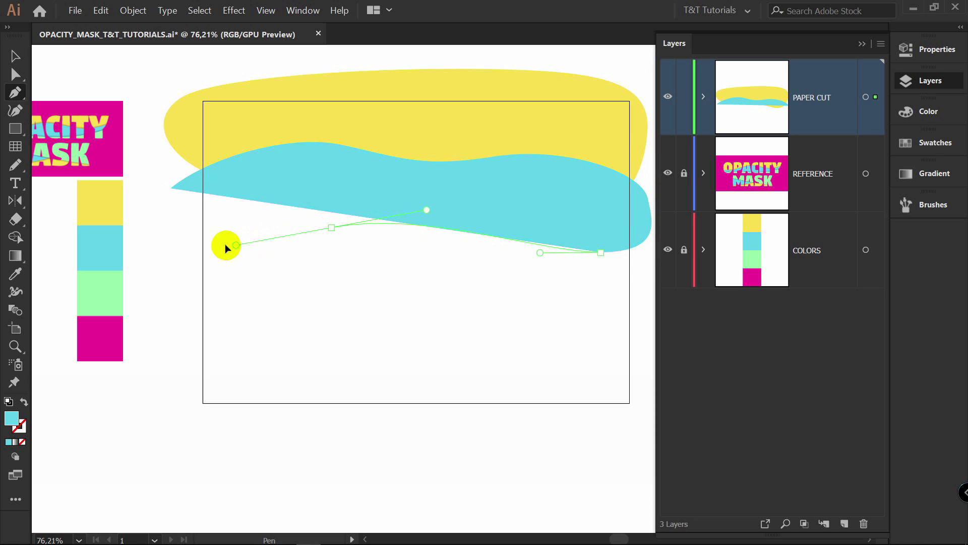
pyautogui.moveTo(170, 188); pyautogui.dragTo(159, 143)
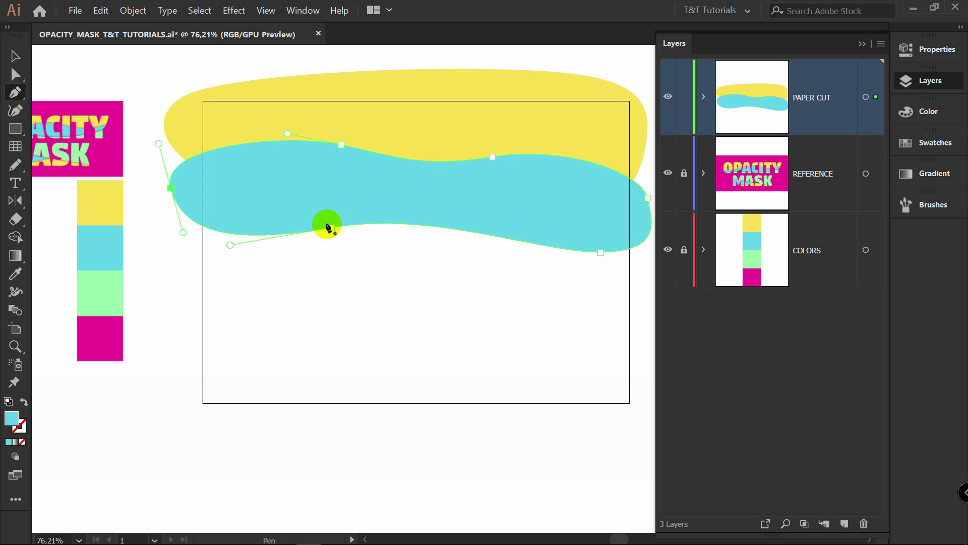
pyautogui.press('v')
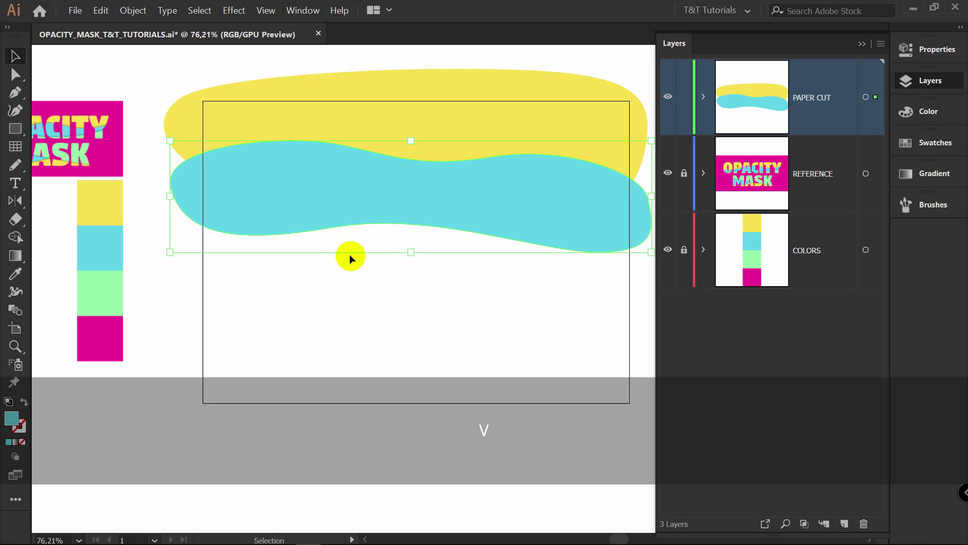
pyautogui.click(337, 272)
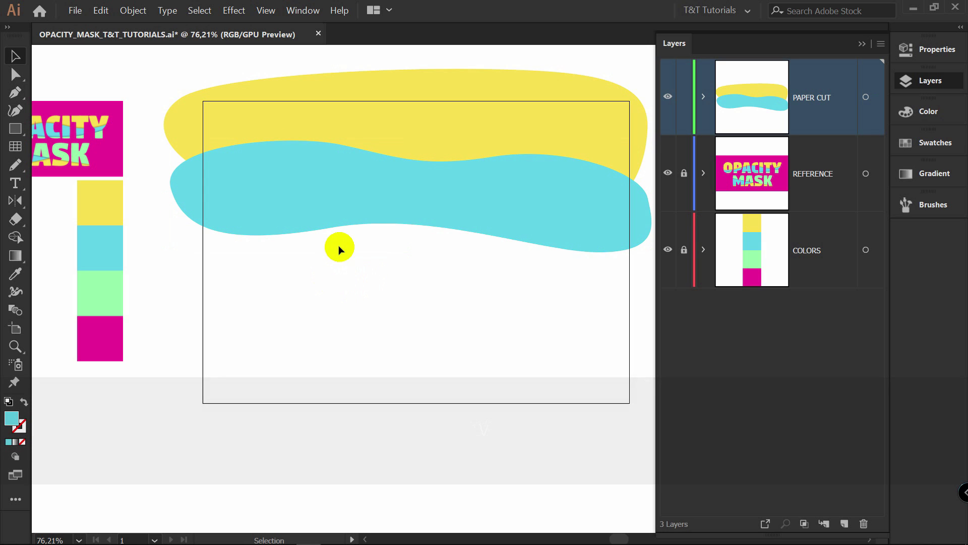
# Draw a closed wavy green shape across the artboard's middle, overlapping the blue shape and filled with the sampled green swatch colour
pyautogui.press('i')
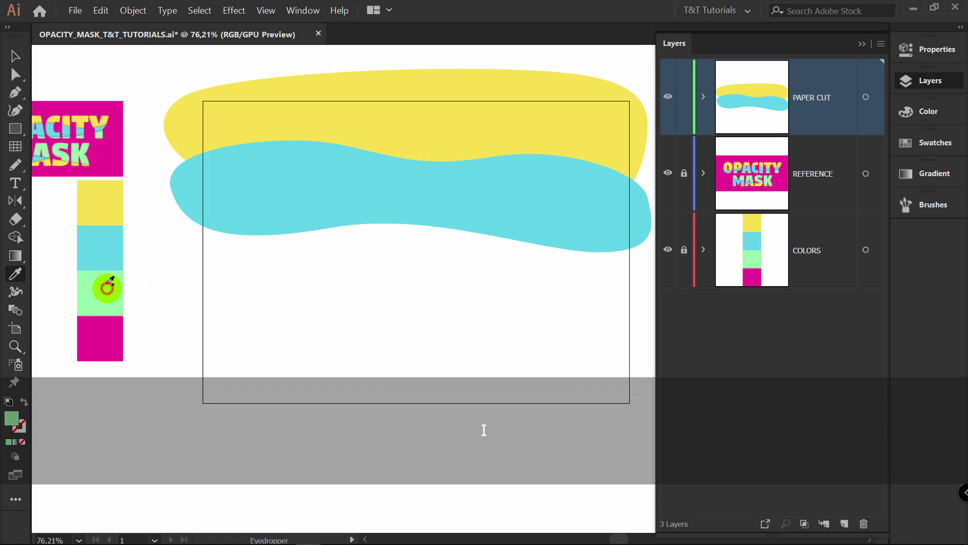
pyautogui.press('p')
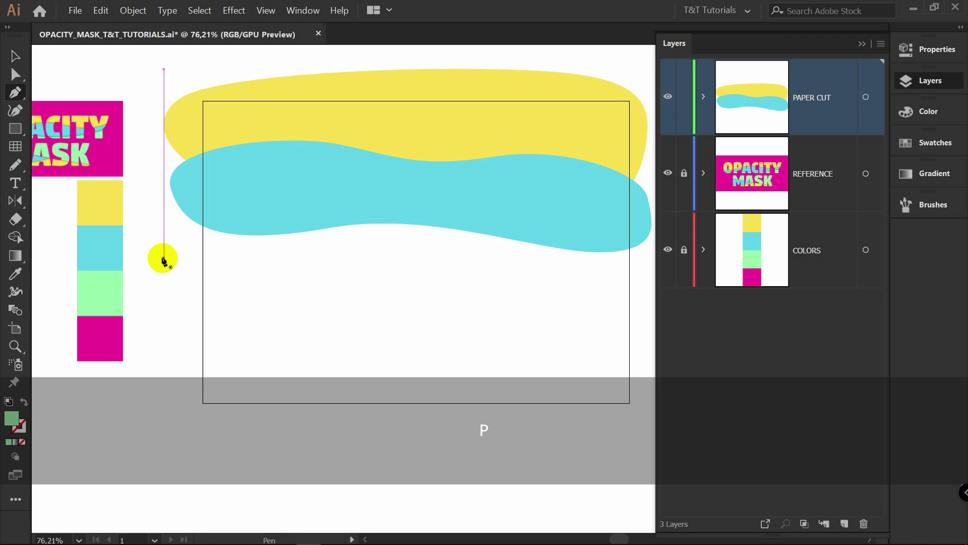
pyautogui.moveTo(170, 252); pyautogui.dragTo(190, 225)
pyautogui.moveTo(309, 206); pyautogui.dragTo(435, 206)
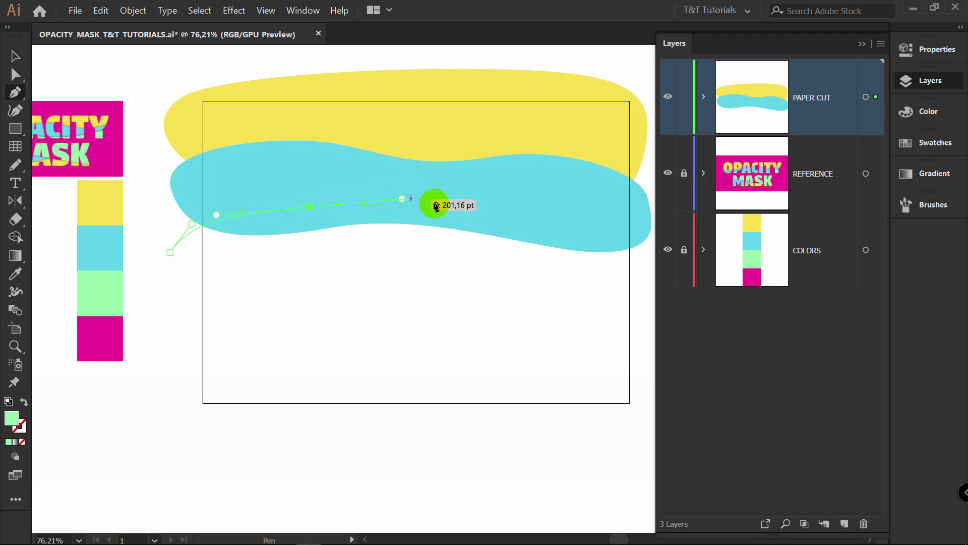
pyautogui.moveTo(569, 230); pyautogui.dragTo(630, 246)
pyautogui.moveTo(645, 284); pyautogui.dragTo(650, 335)
pyautogui.moveTo(446, 337); pyautogui.dragTo(134, 330)
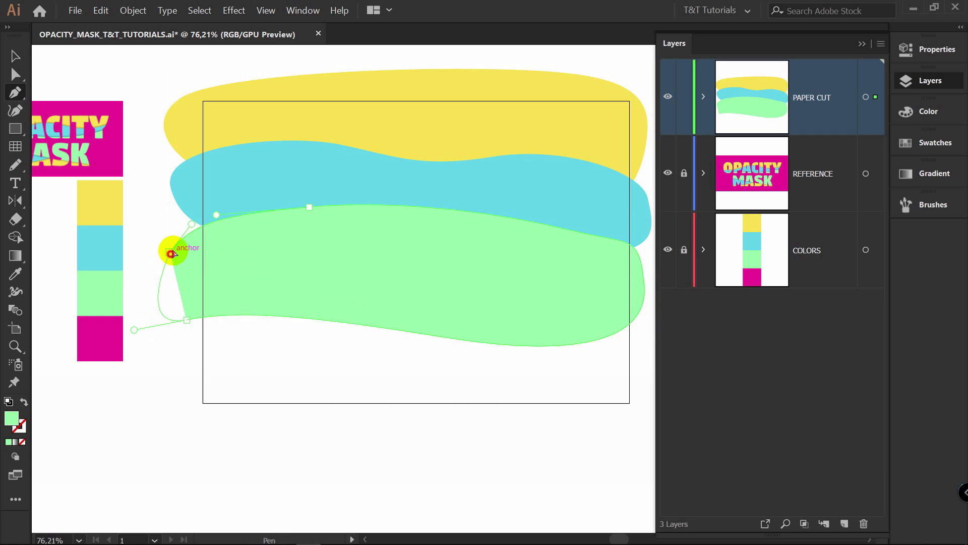
pyautogui.moveTo(171, 253); pyautogui.dragTo(198, 240)
pyautogui.press('v')
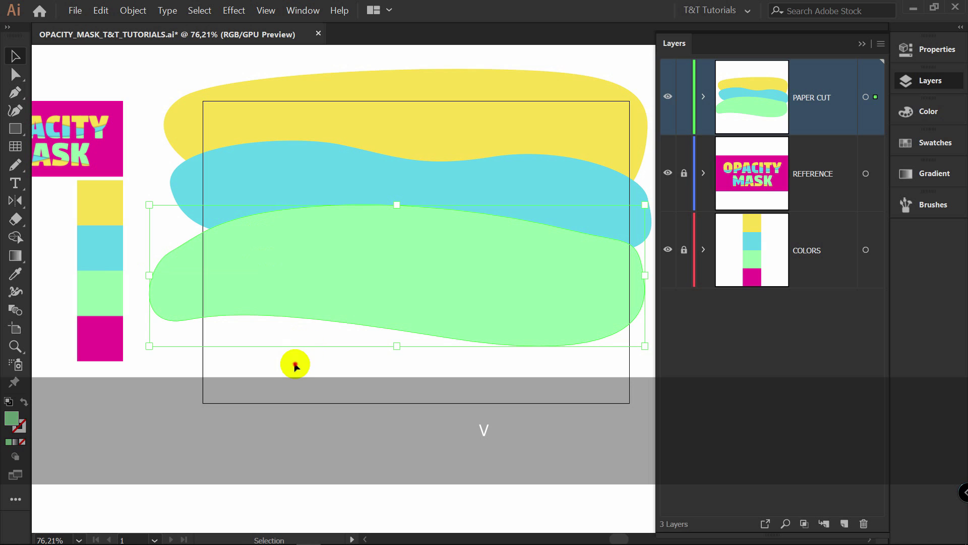
pyautogui.click(292, 359)
# Draw a closed wavy shape across the artboard's lower part, filled with the sampled yellow, and bring the green shape in front of it
pyautogui.press('i')
pyautogui.click(112, 190)
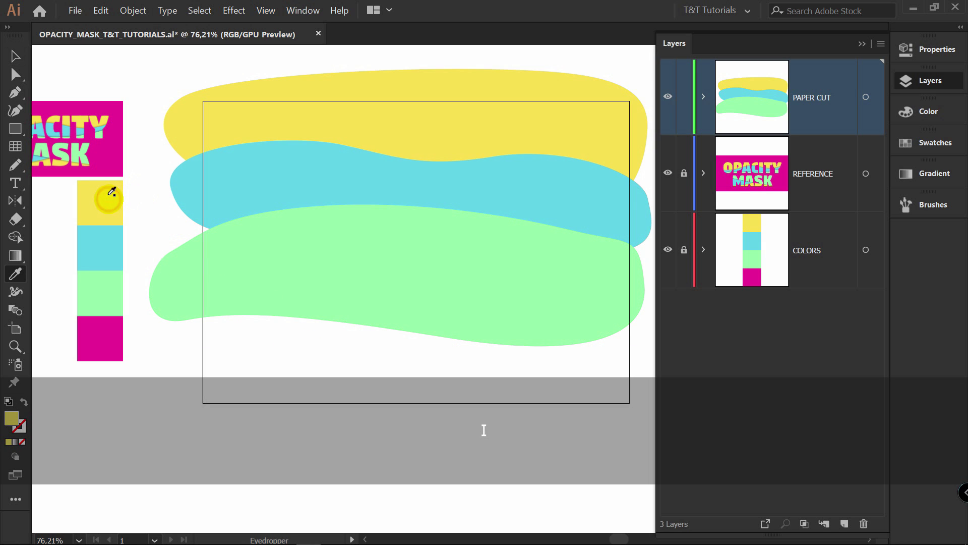
pyautogui.press('p')
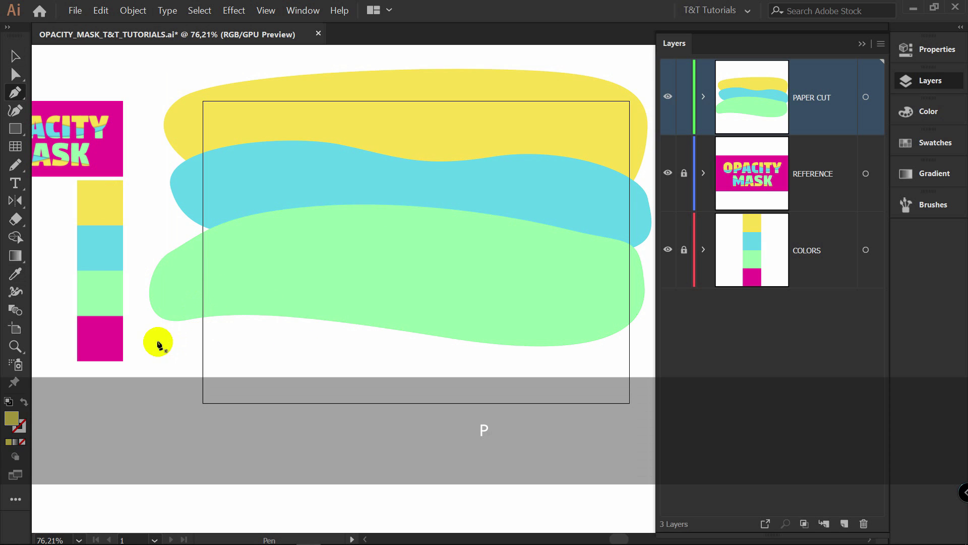
pyautogui.moveTo(157, 342); pyautogui.dragTo(207, 301)
pyautogui.moveTo(300, 287); pyautogui.dragTo(387, 289)
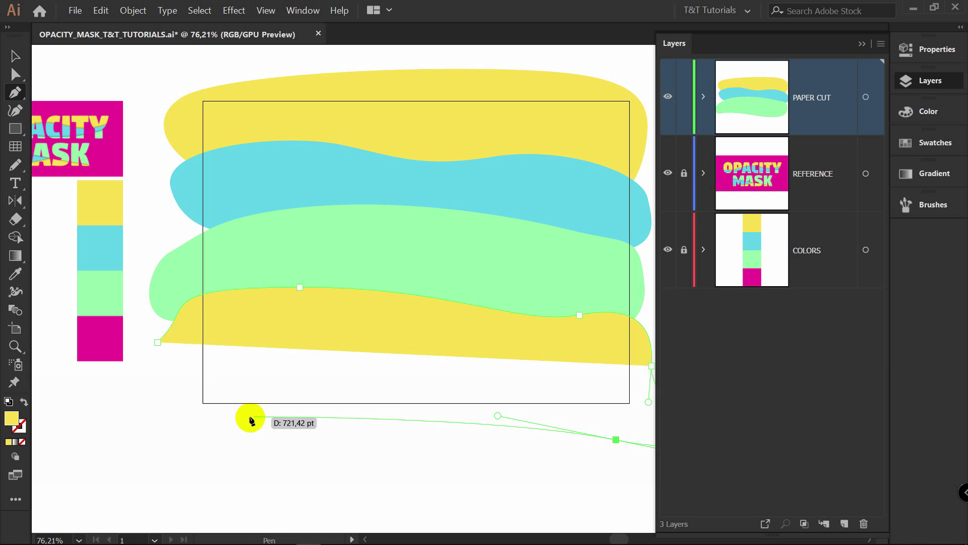
pyautogui.moveTo(217, 415); pyautogui.dragTo(173, 424)
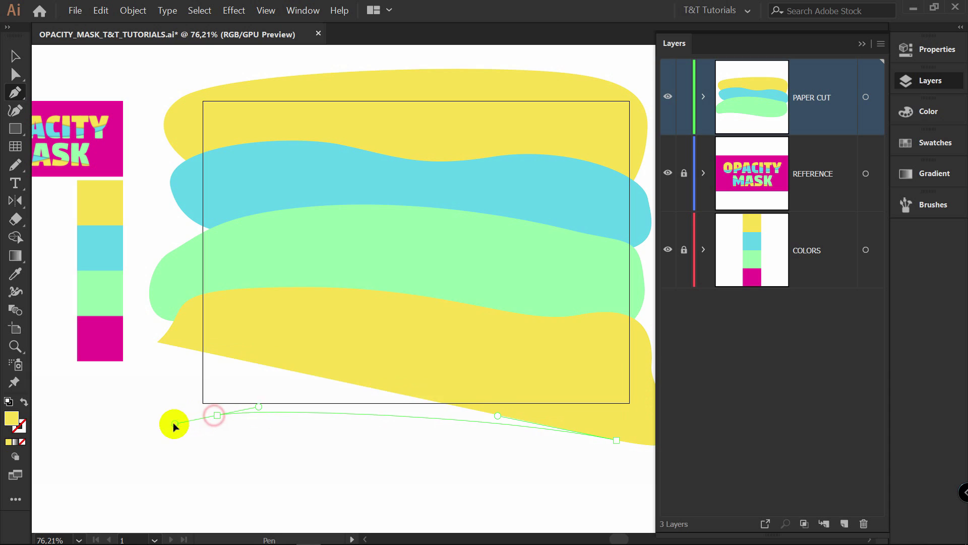
pyautogui.moveTo(157, 342); pyautogui.dragTo(190, 301)
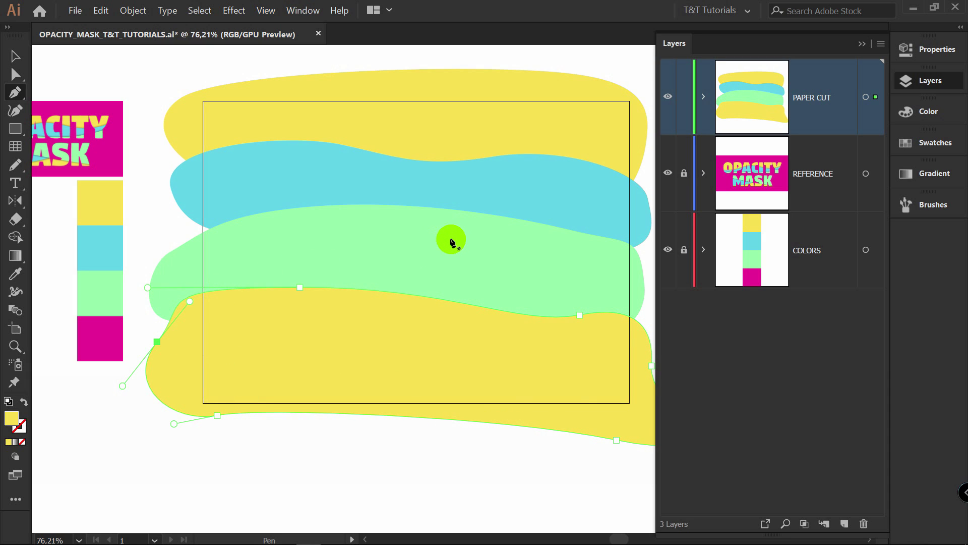
pyautogui.press('v')
pyautogui.press('ctrl')
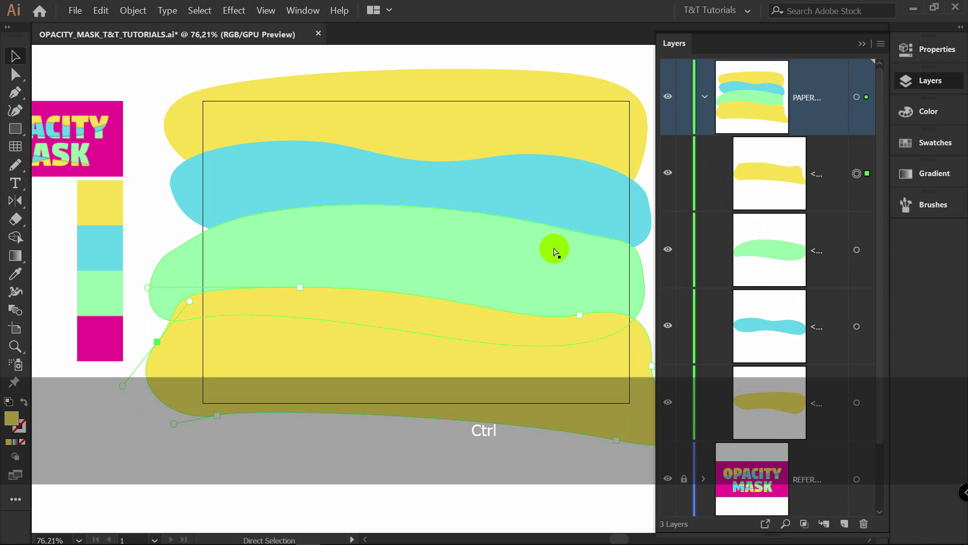
# Reshape the blue shape so its lower-left edge extends below the green shape, and bring it in front of the lower yellow shape
pyautogui.click(278, 172)
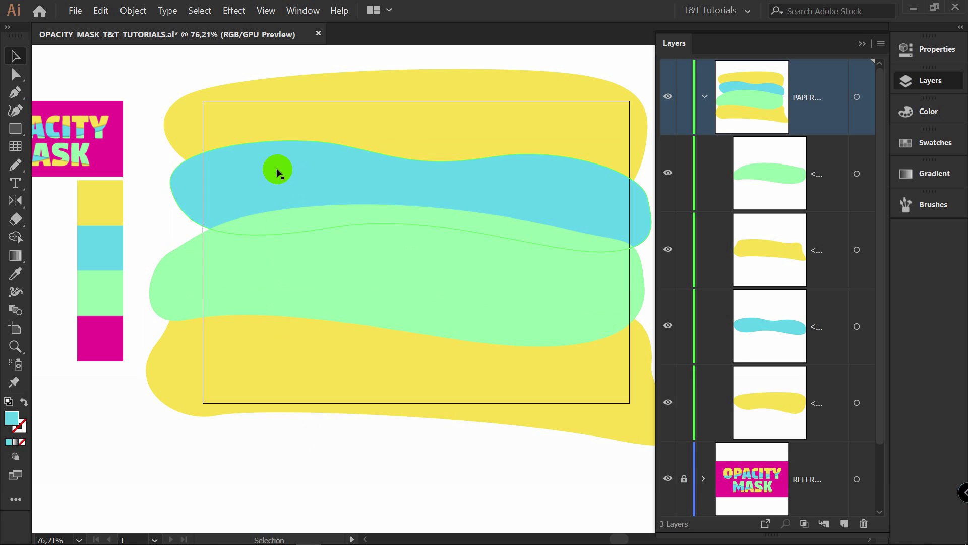
pyautogui.press('a')
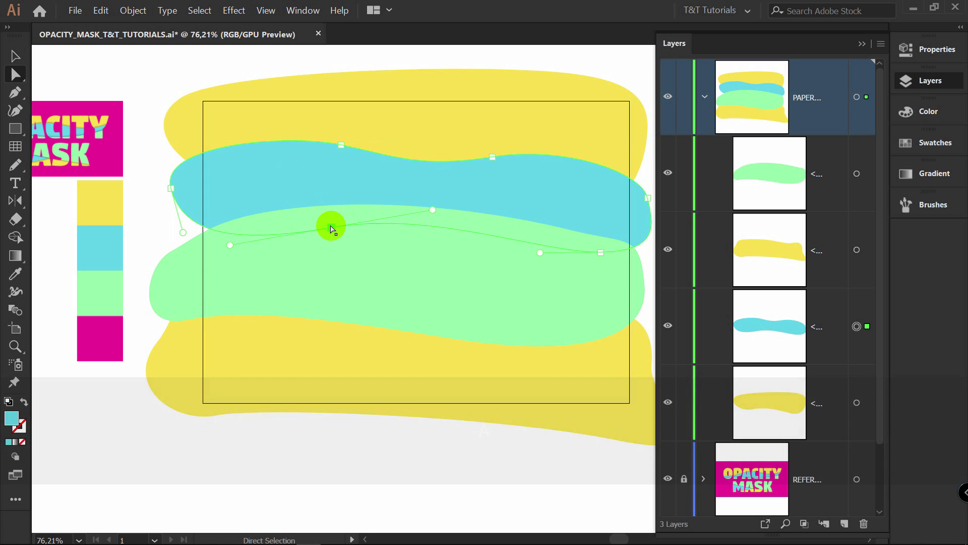
pyautogui.moveTo(331, 225); pyautogui.dragTo(282, 337)
pyautogui.moveTo(184, 234); pyautogui.dragTo(161, 248)
pyautogui.press('v')
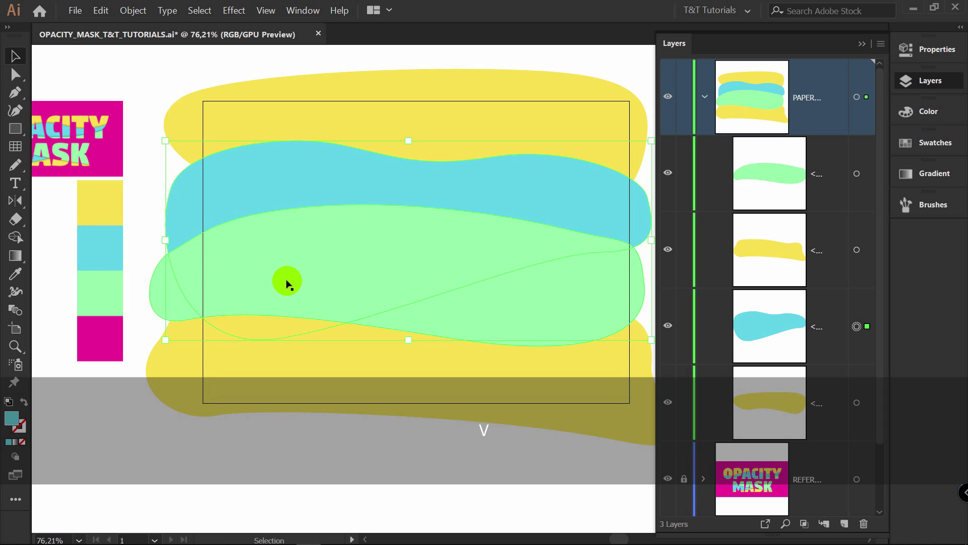
pyautogui.hotkey('ctrl', ']')
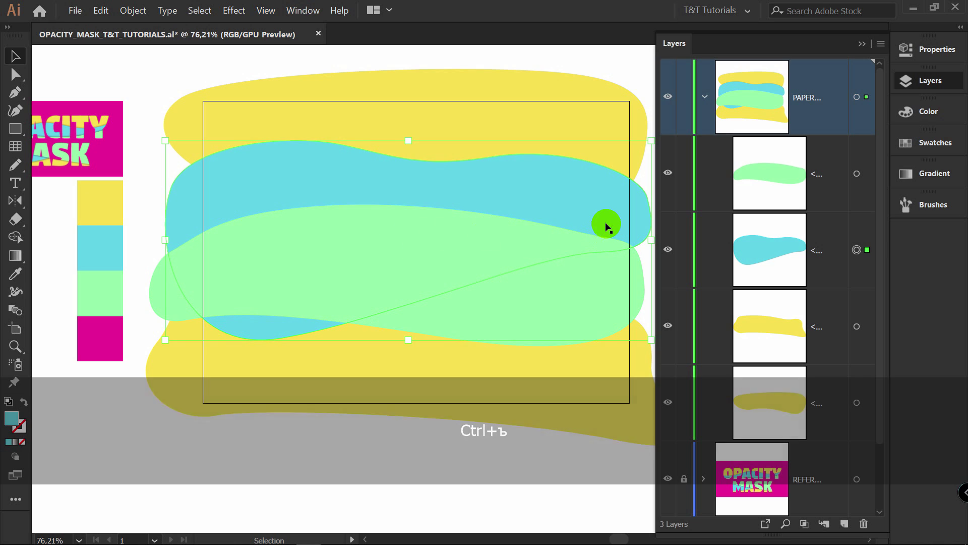
# Lower the blue shape's bottom-right anchor point behind the green shape and adjust the curve of its lower edge
pyautogui.press('a')
pyautogui.moveTo(600, 250); pyautogui.dragTo(556, 325)
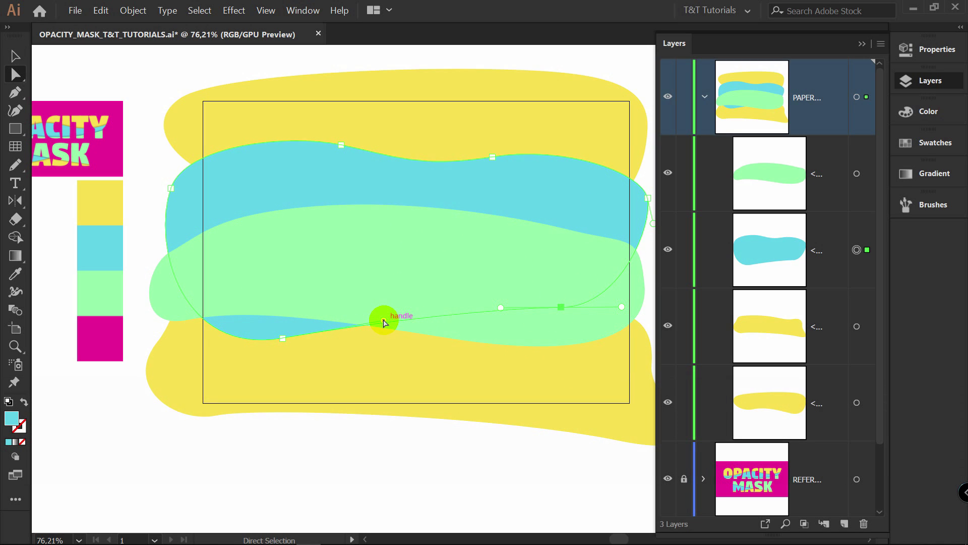
pyautogui.moveTo(434, 322); pyautogui.dragTo(514, 338)
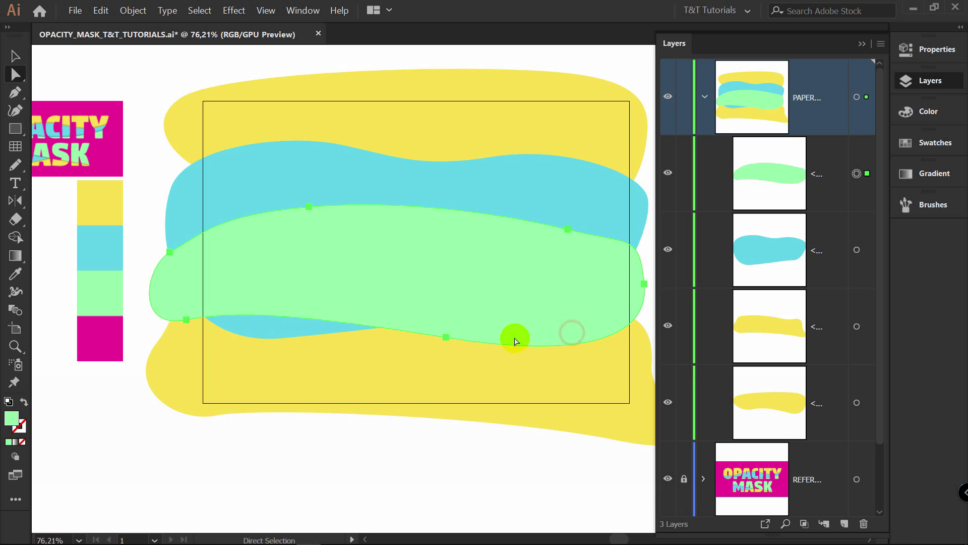
# Select all four wavy shapes and start a Drop Shadow effect on them with the preview turned on
pyautogui.press('v')
pyautogui.moveTo(263, 57); pyautogui.dragTo(510, 452)
pyautogui.scroll(2, 424, 209)
pyautogui.click(235, 11)
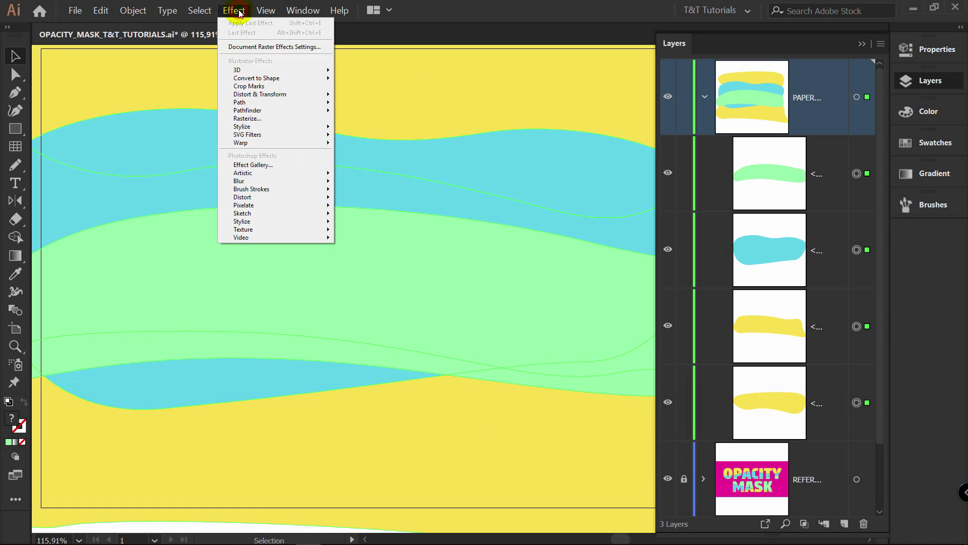
pyautogui.moveTo(252, 128)
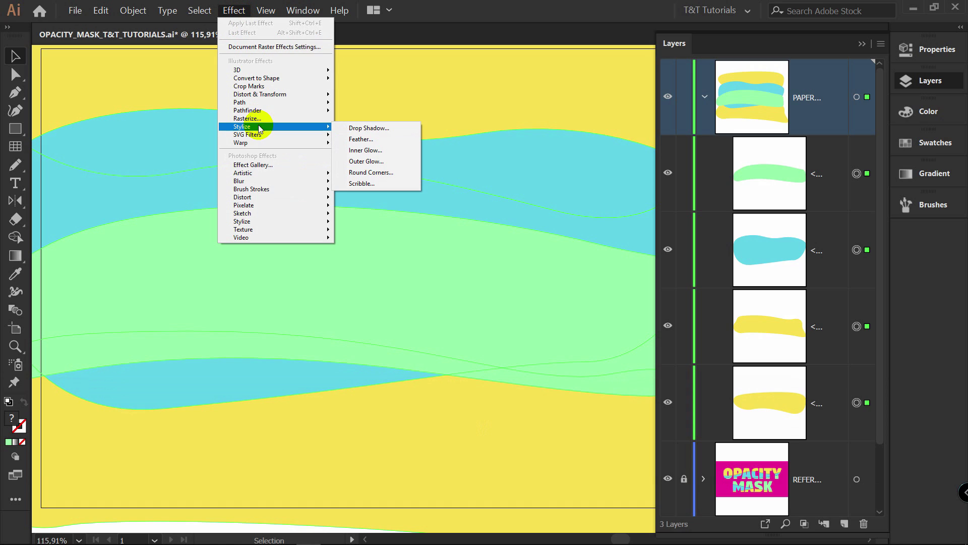
pyautogui.click(394, 129)
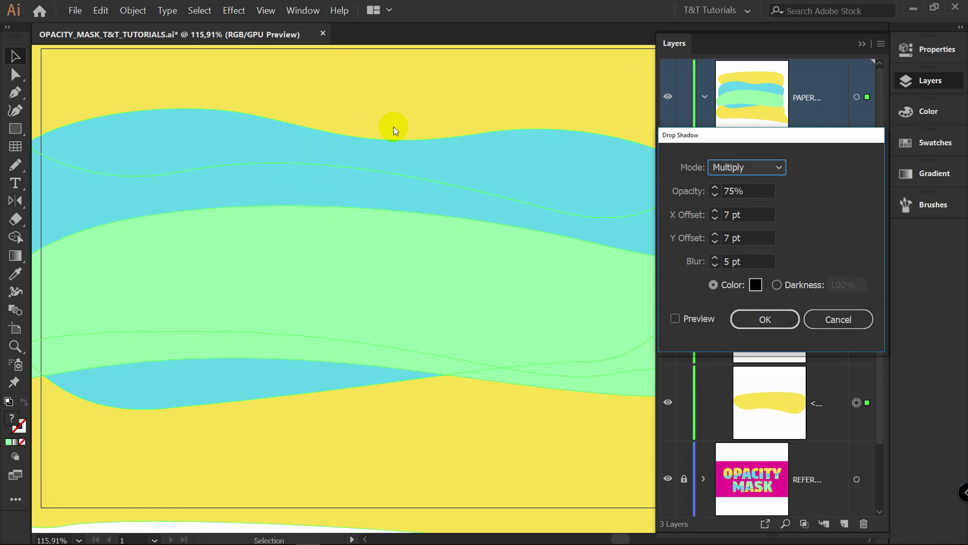
pyautogui.click(693, 320)
# Set the drop shadow's X and Y offsets to 0 pt, keeping Multiply mode, 75% opacity and 5 pt blur
pyautogui.click(728, 213)
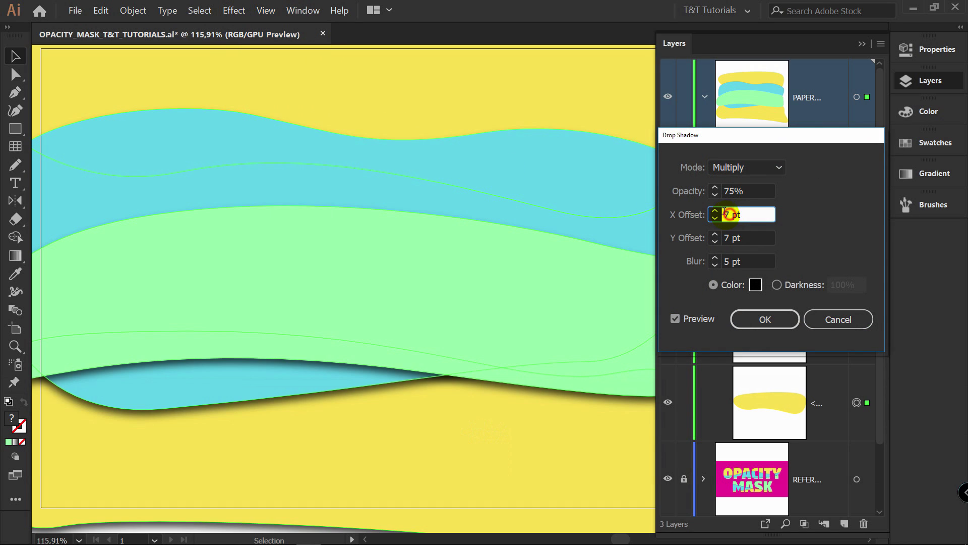
pyautogui.write('0')
pyautogui.click(725, 236)
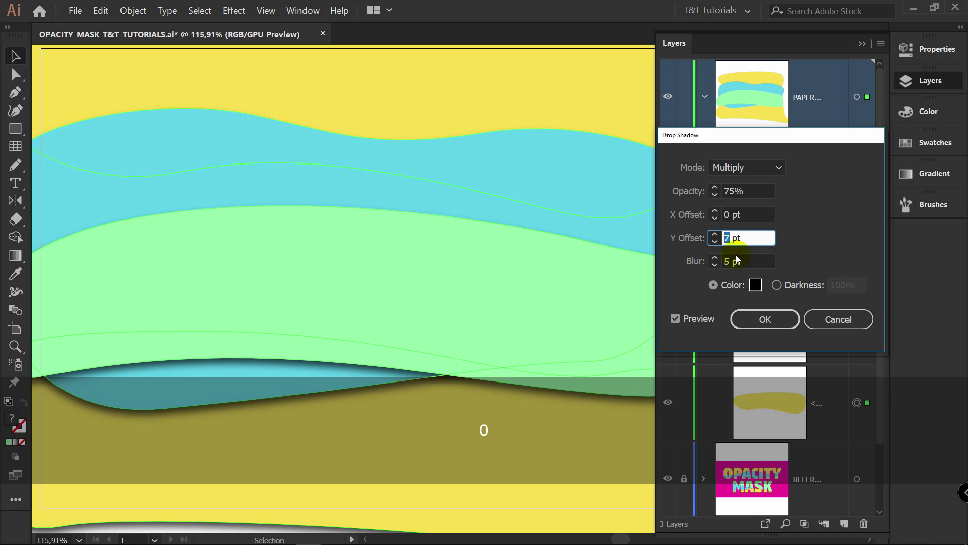
pyautogui.write('0')
pyautogui.click(692, 317)
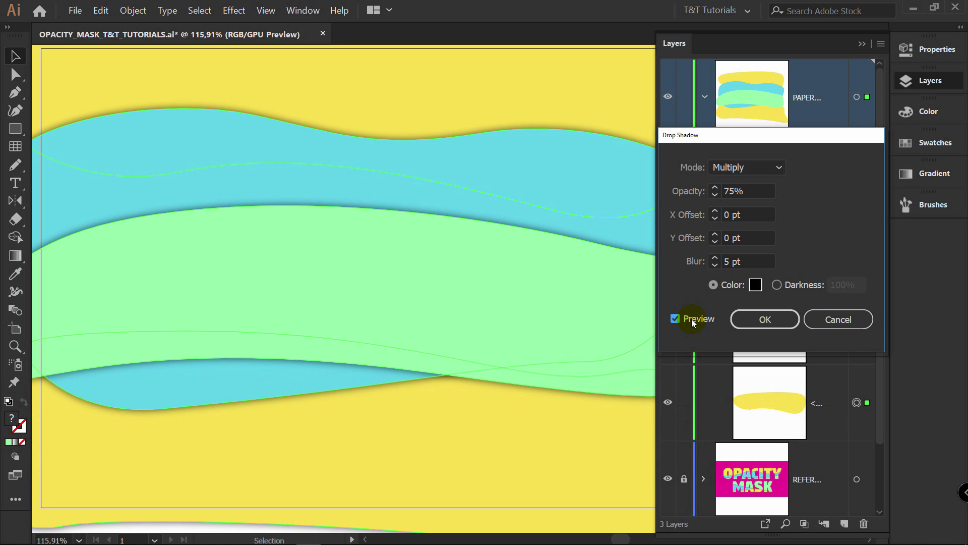
pyautogui.click(716, 260)
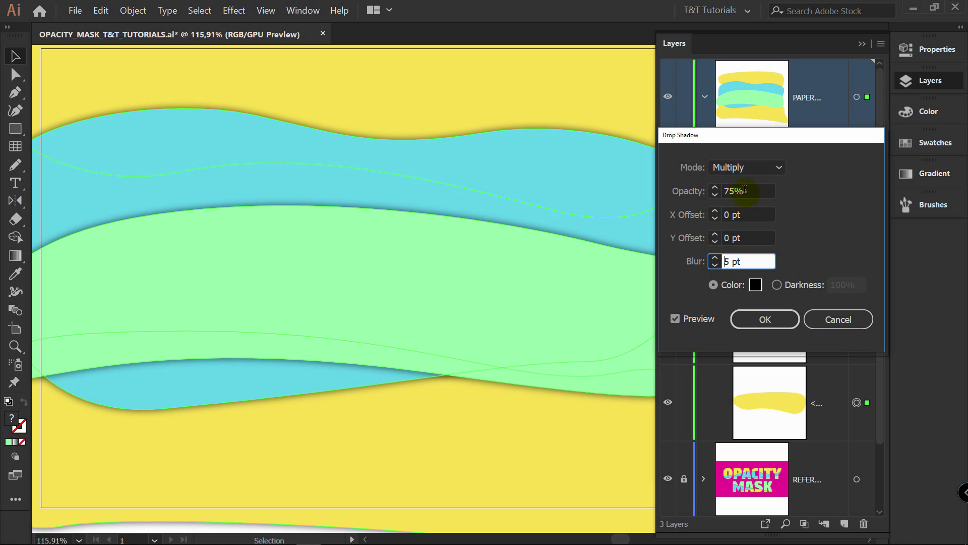
# Examine the drop shadows along the edges of the wavy shapes up close and across the whole artboard
pyautogui.press('z')
pyautogui.moveTo(438, 220); pyautogui.dragTo(493, 214)
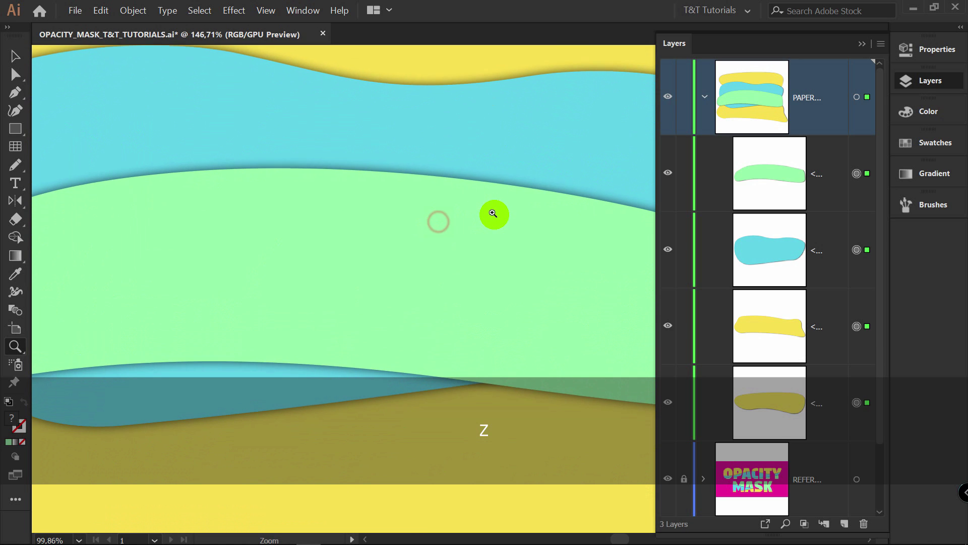
pyautogui.press('space')
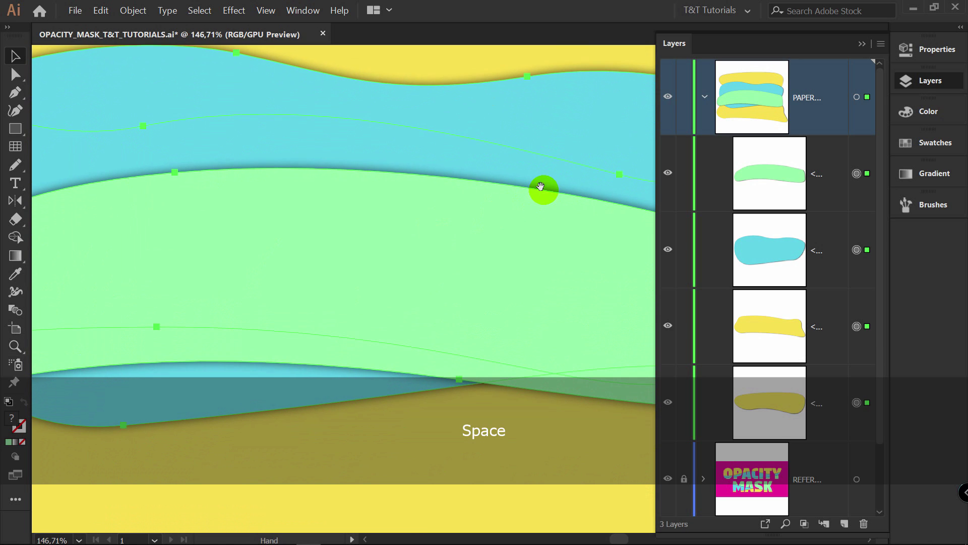
pyautogui.press('z')
pyautogui.moveTo(543, 189); pyautogui.dragTo(453, 230)
pyautogui.press('space')
pyautogui.press('v')
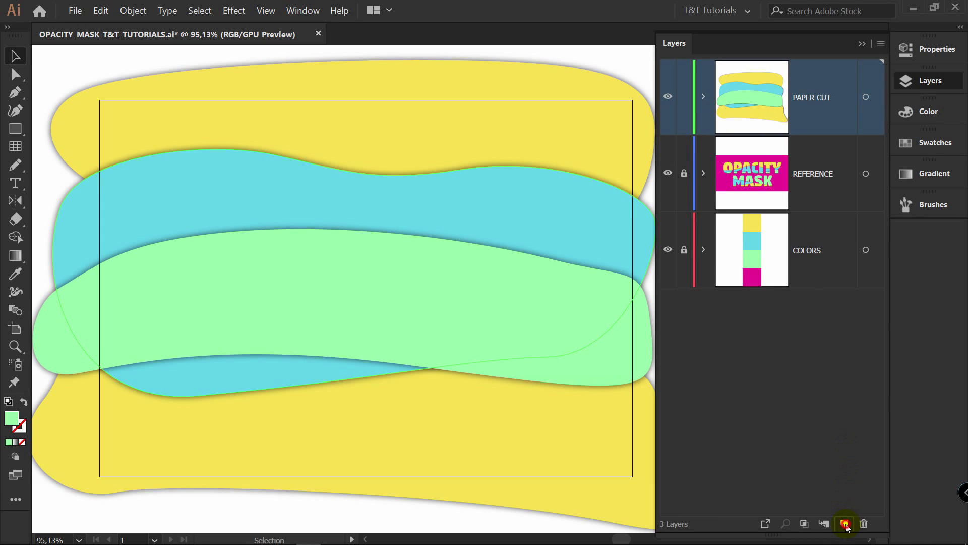
# Add a layer named OPACITY MASK above PAPER CUT and draw an artboard-sized rectangle on it, filled with the sampled magenta
pyautogui.click(845, 524)
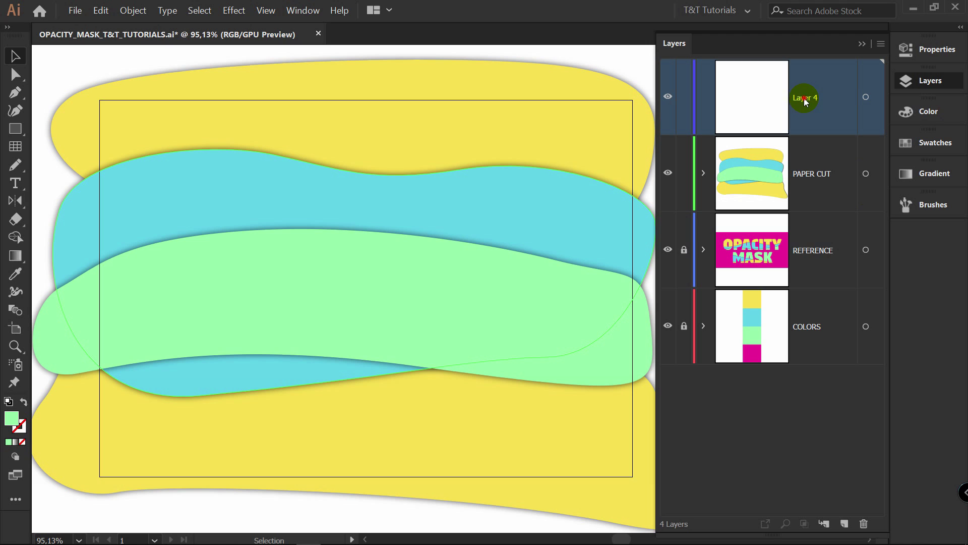
pyautogui.click(119, 346)
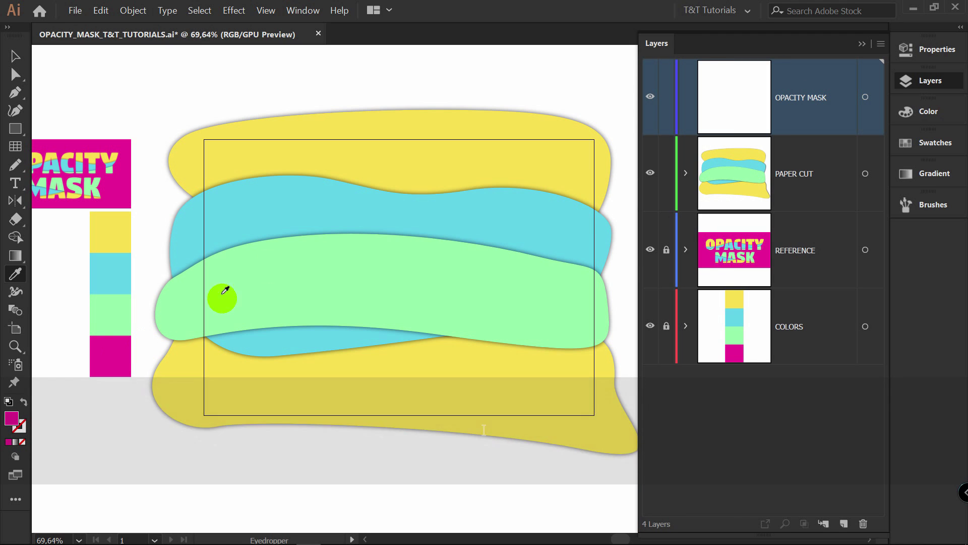
pyautogui.press('m')
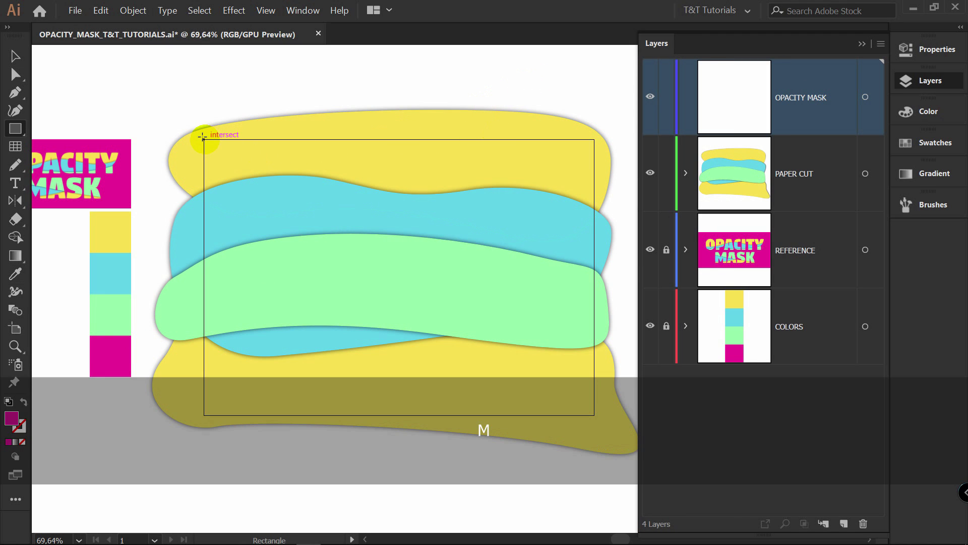
pyautogui.moveTo(202, 136); pyautogui.dragTo(593, 414)
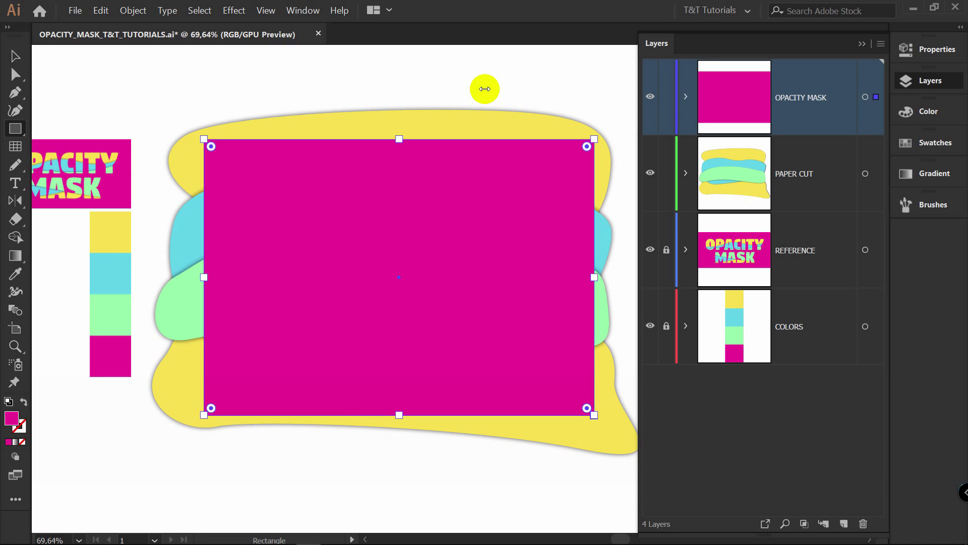
pyautogui.press('v')
pyautogui.click(545, 76)
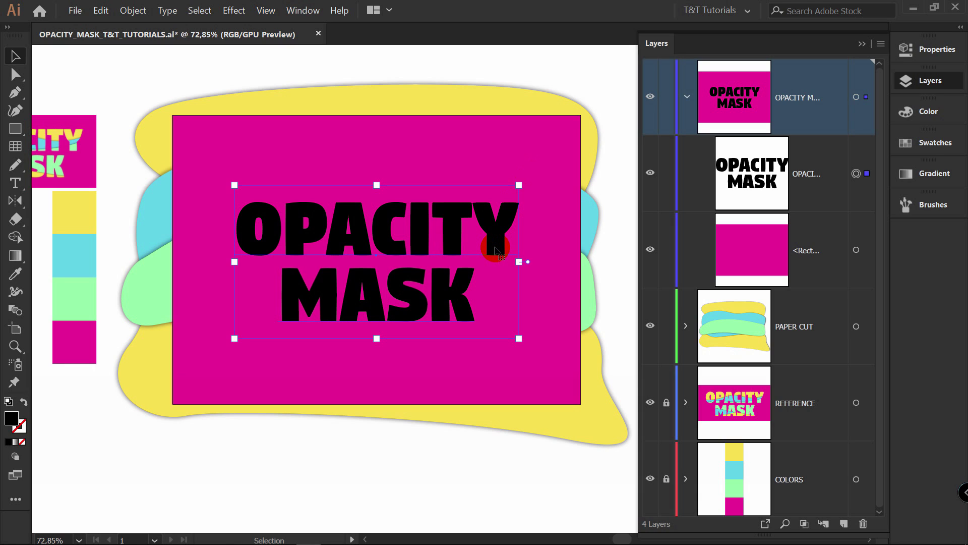
# Copy the black OPACITY MASK text and delete the original from the artboard
pyautogui.press('ctrl')
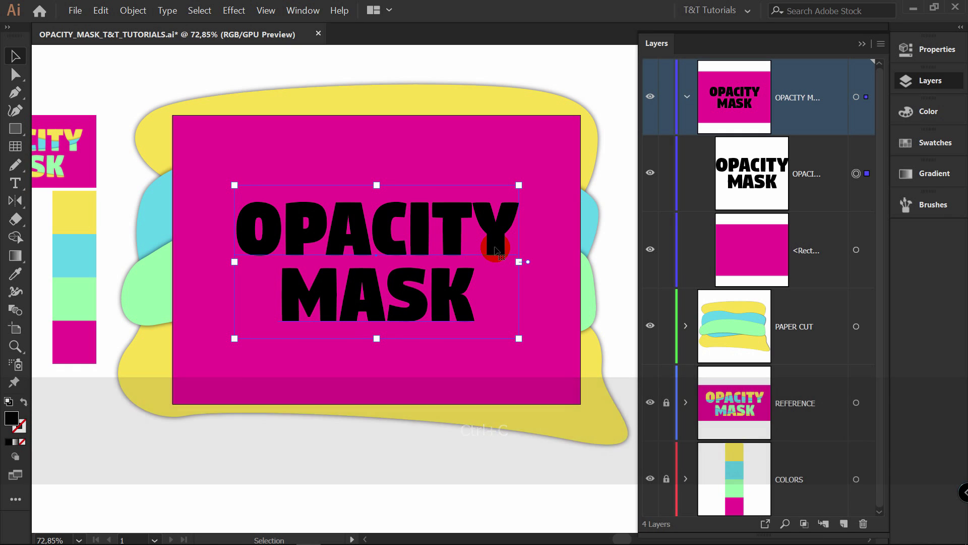
pyautogui.press('Delete')
# Make an opacity mask for the magenta rectangle and turn off its Clip option
pyautogui.click(501, 165)
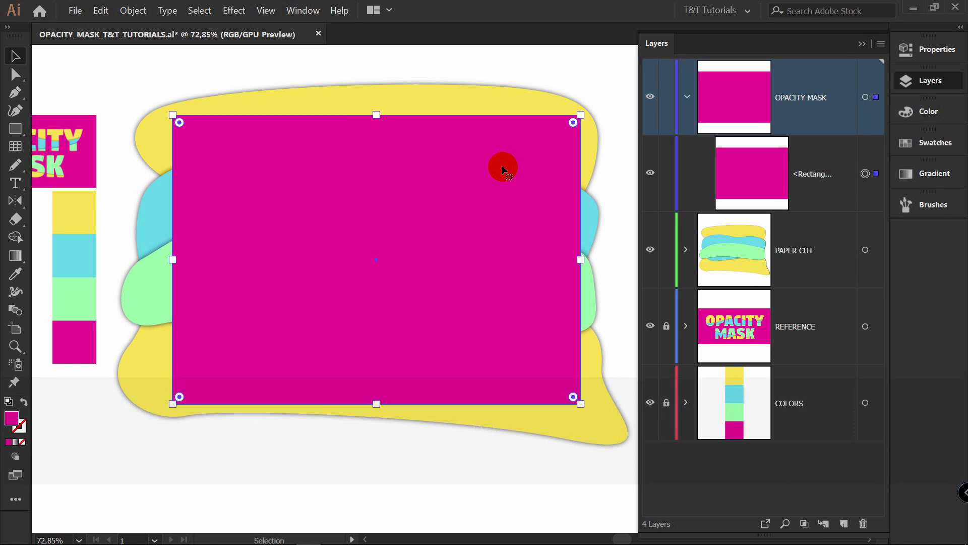
pyautogui.click(936, 51)
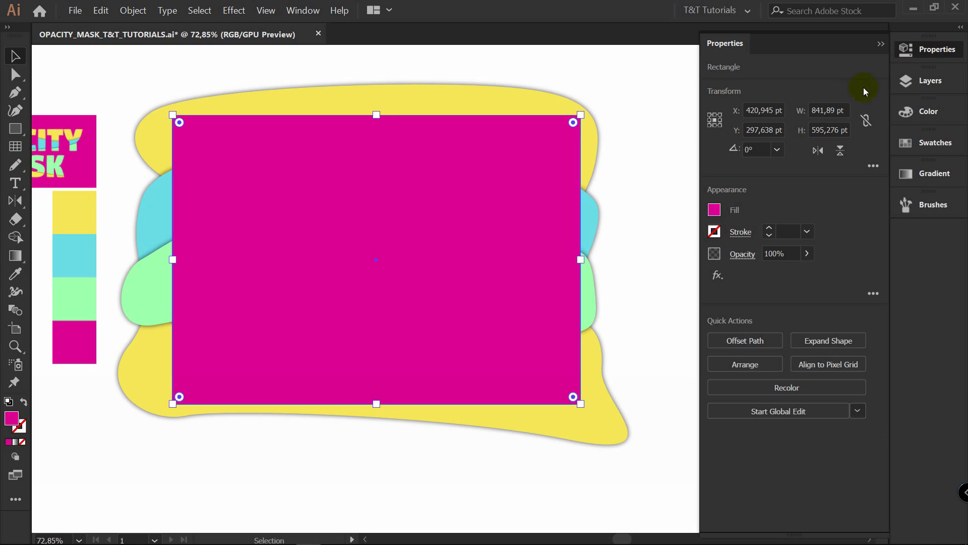
pyautogui.click(743, 254)
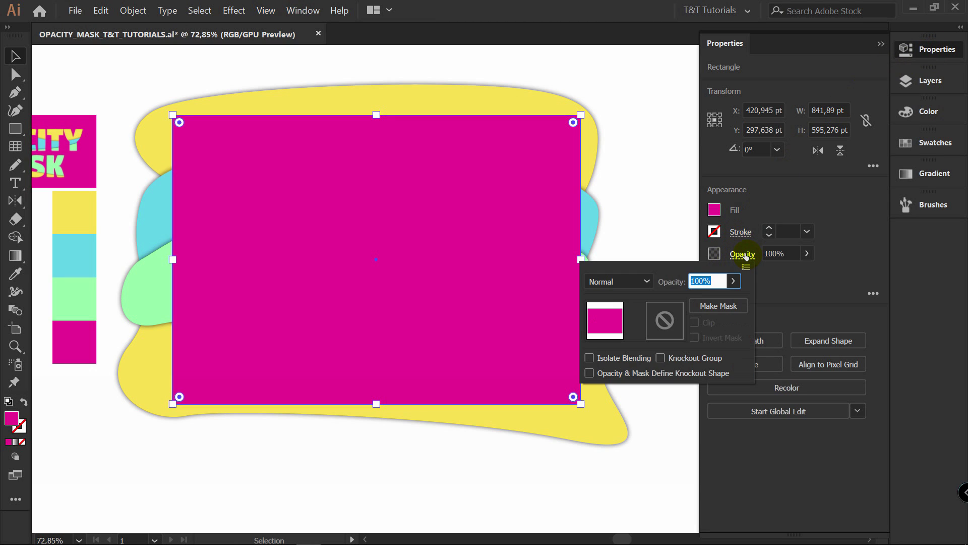
pyautogui.click(717, 306)
pyautogui.click(695, 323)
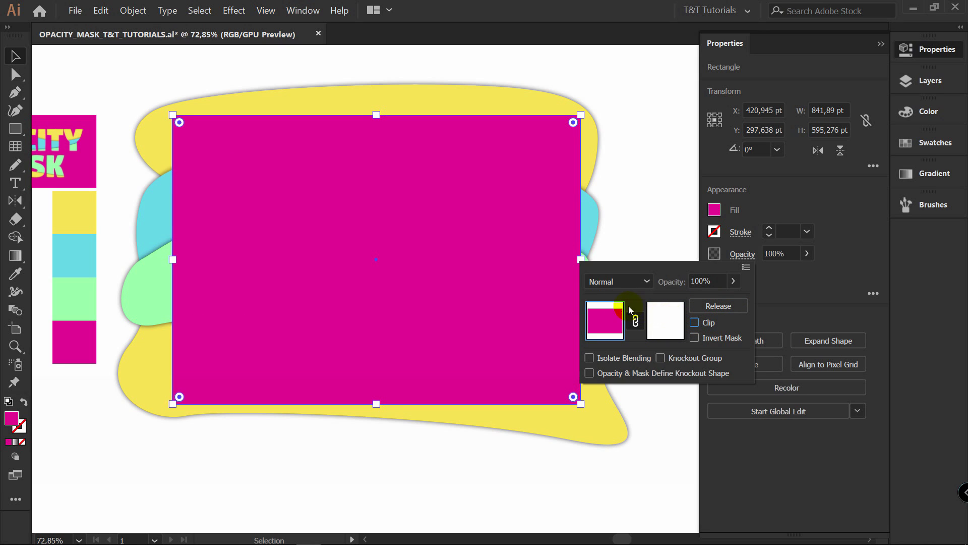
# Enter the magenta rectangle's opacity mask and paste the copied OPACITY MASK text in place inside it
pyautogui.click(602, 327)
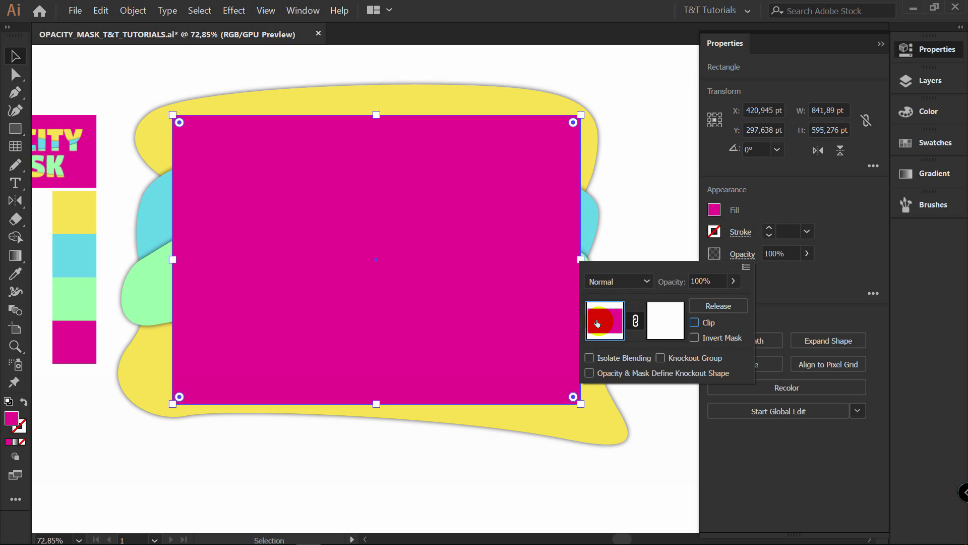
pyautogui.click(664, 320)
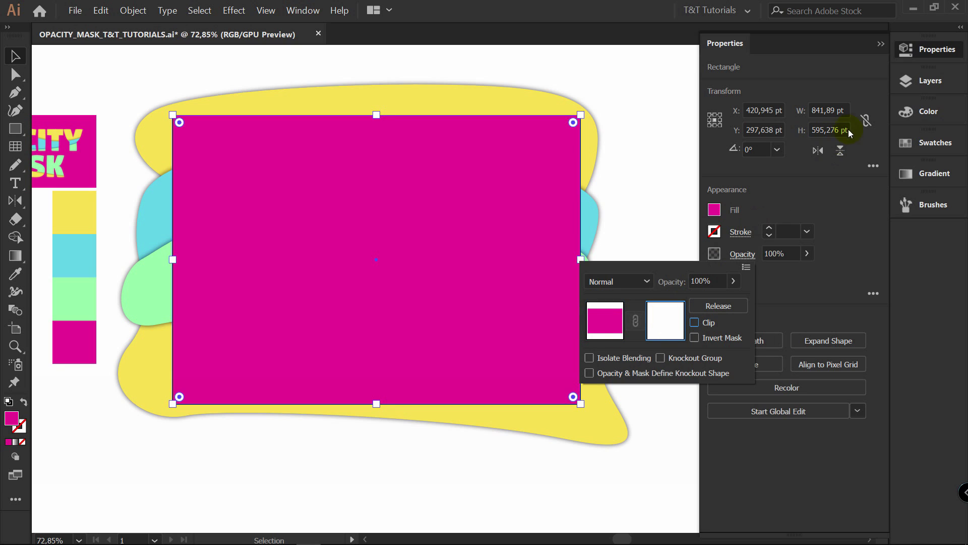
pyautogui.click(931, 82)
pyautogui.moveTo(142, 70); pyautogui.dragTo(665, 440)
pyautogui.moveTo(598, 96); pyautogui.dragTo(69, 444)
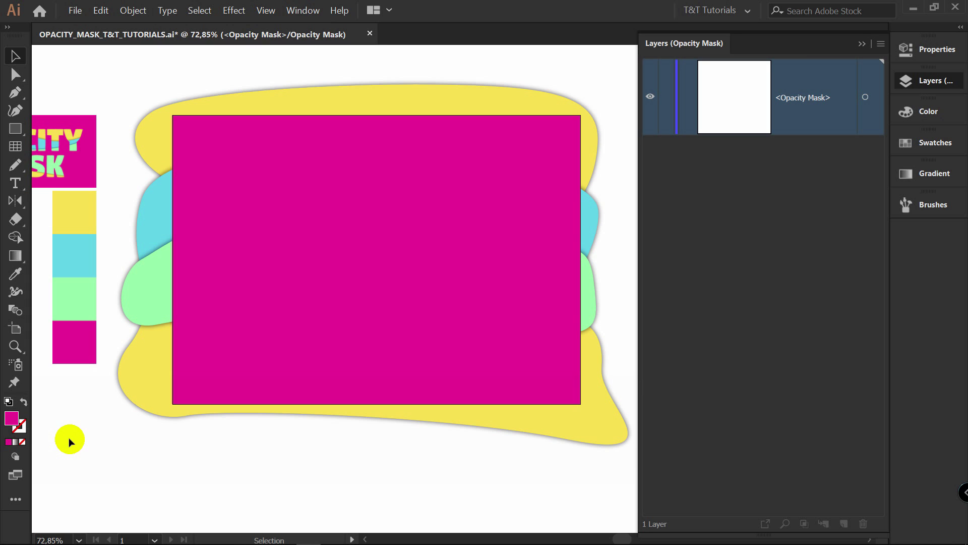
pyautogui.write('OPACITY MASK')
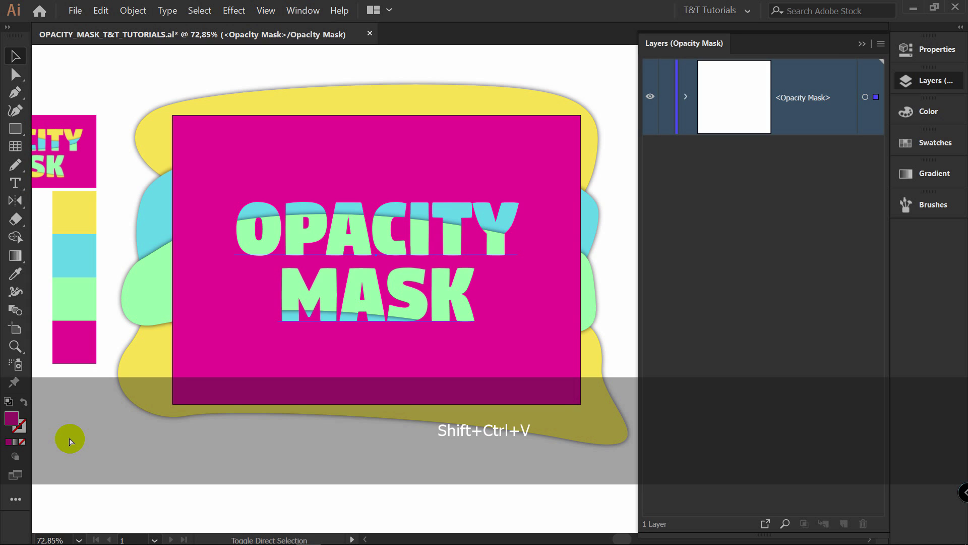
pyautogui.click(443, 248)
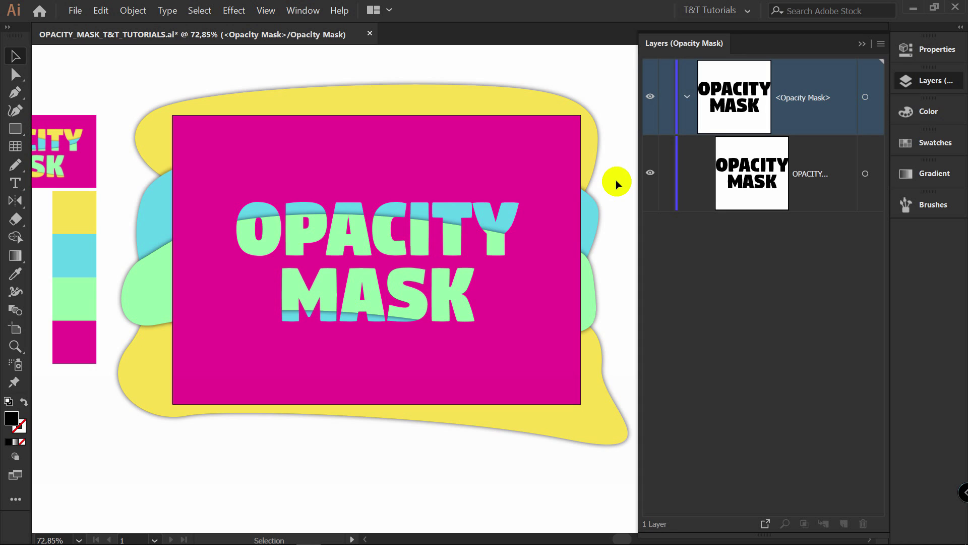
# Select the OPACITY MASK text inside the mask and switch its colour sliders to Grayscale
pyautogui.click(459, 221)
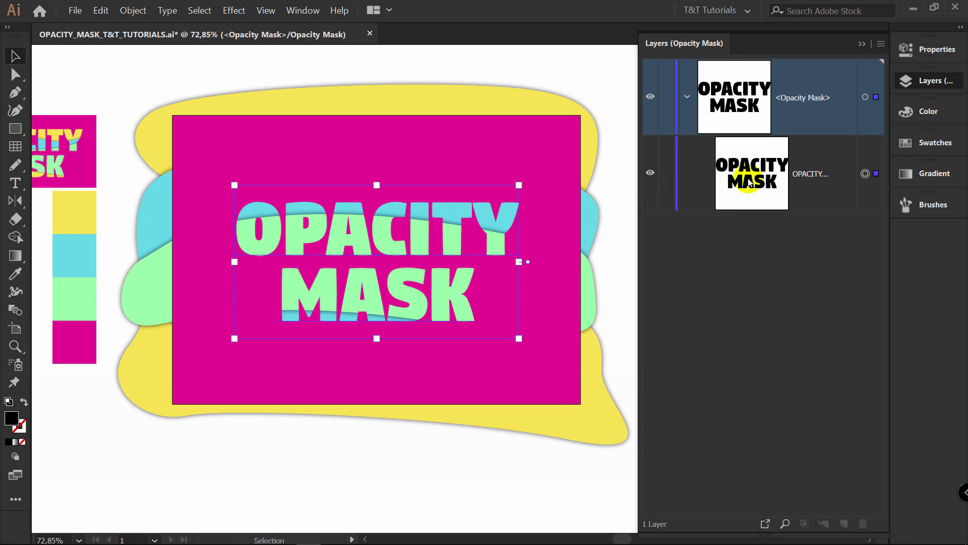
pyautogui.click(928, 112)
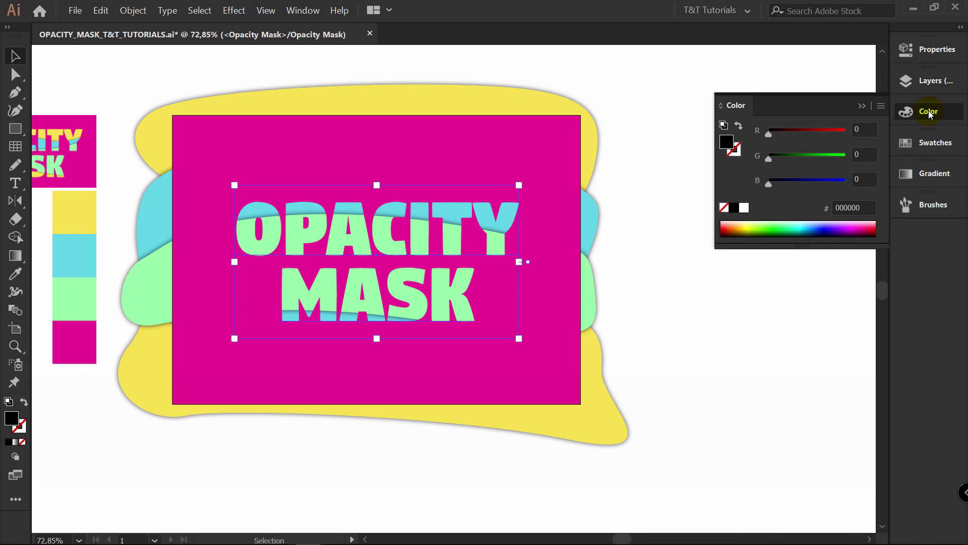
pyautogui.click(881, 106)
pyautogui.click(811, 122)
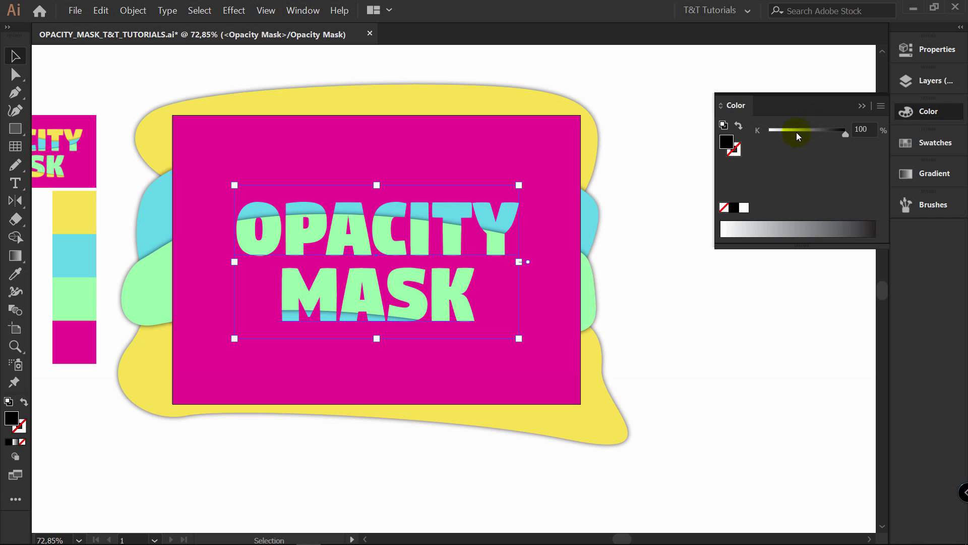
# Try the mask text's fill at 0% black and return it to 100%
pyautogui.moveTo(774, 133); pyautogui.dragTo(766, 134)
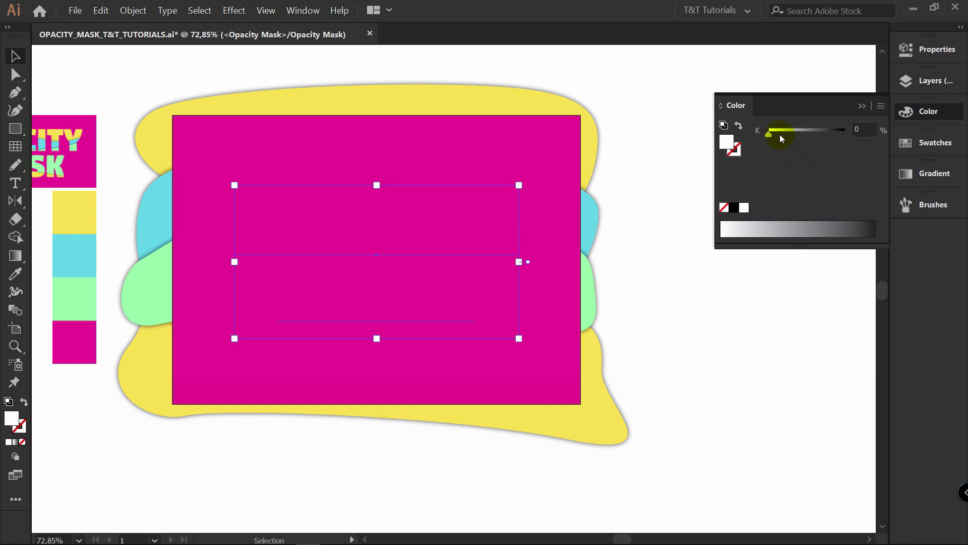
pyautogui.moveTo(780, 134); pyautogui.dragTo(854, 133)
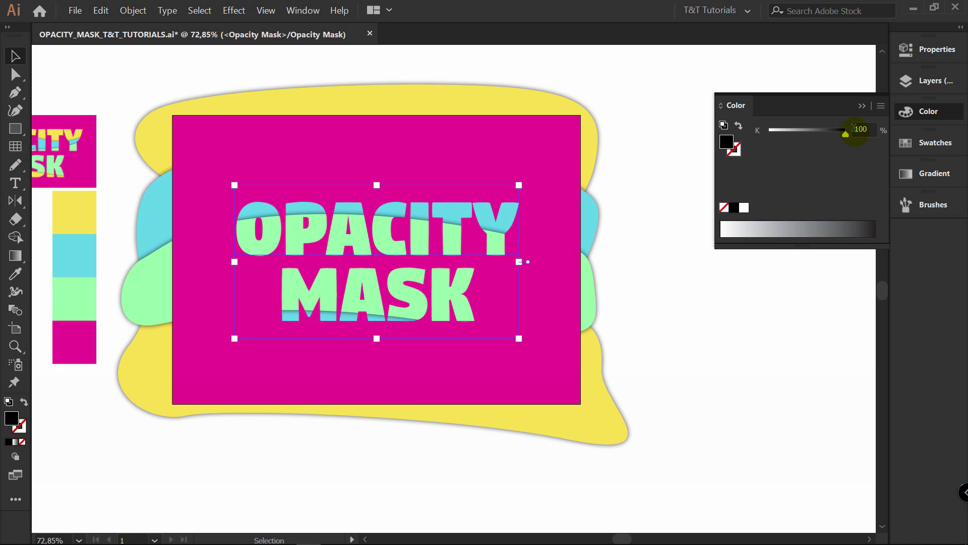
pyautogui.click(944, 82)
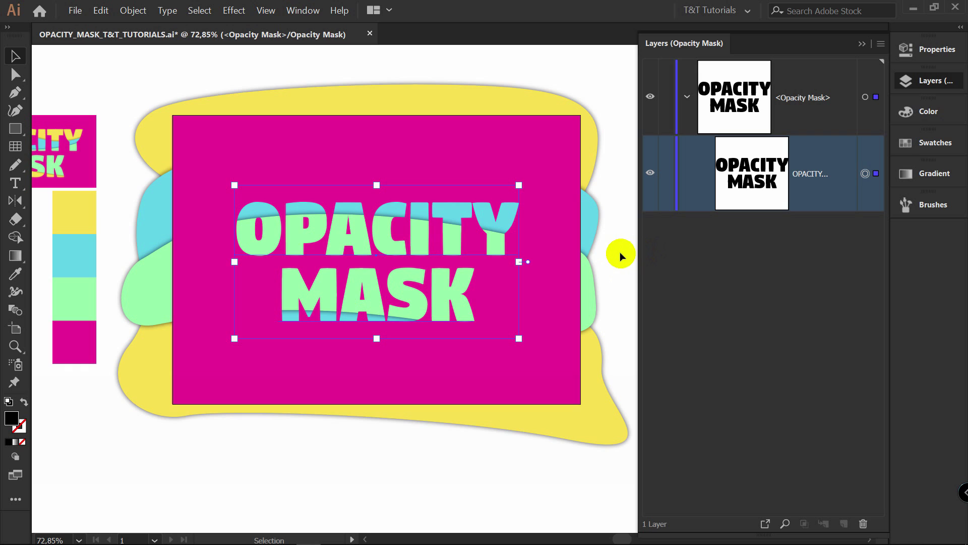
# Draw a closed, black-filled oval blob with the Pen tool in the mask above the first letters of OPACITY
pyautogui.press('z')
pyautogui.click(465, 214)
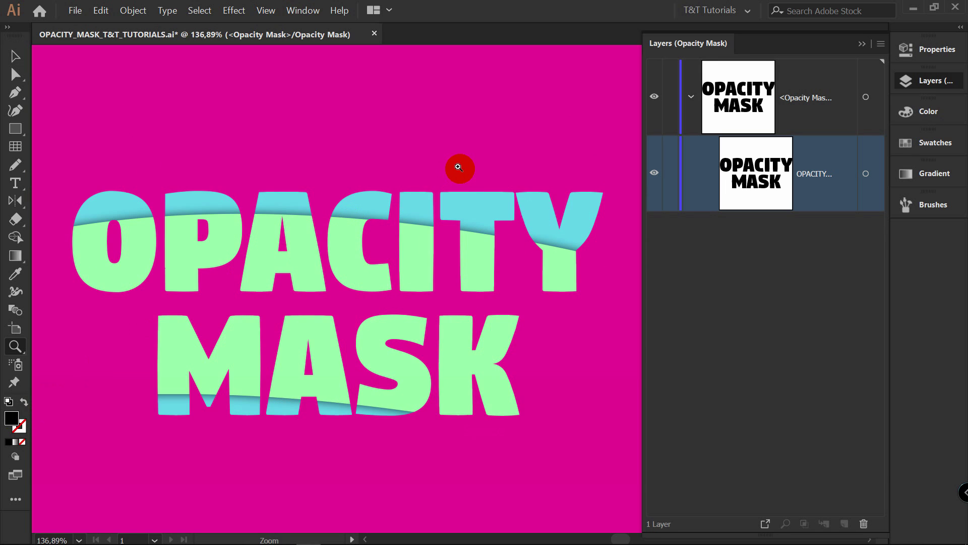
pyautogui.click(370, 113)
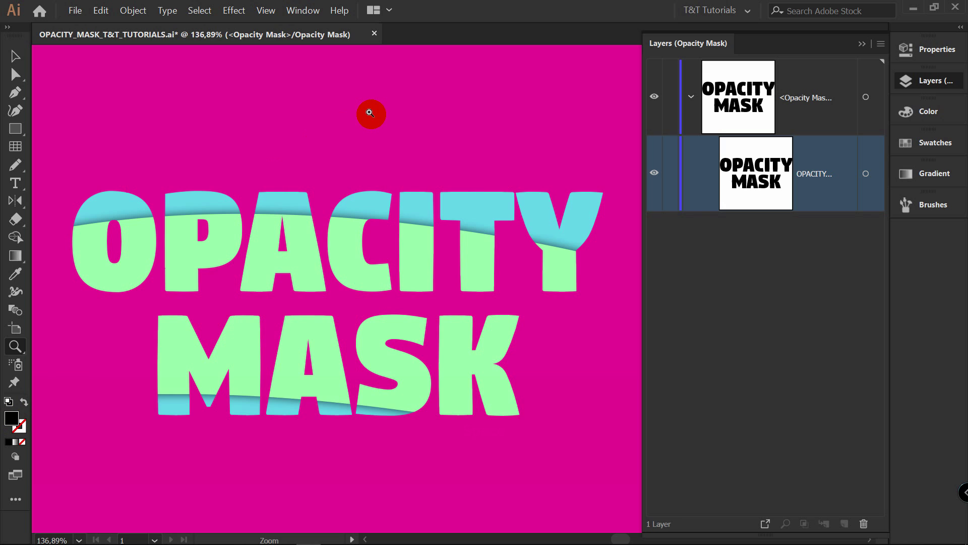
pyautogui.press('p')
pyautogui.moveTo(198, 70); pyautogui.dragTo(148, 74)
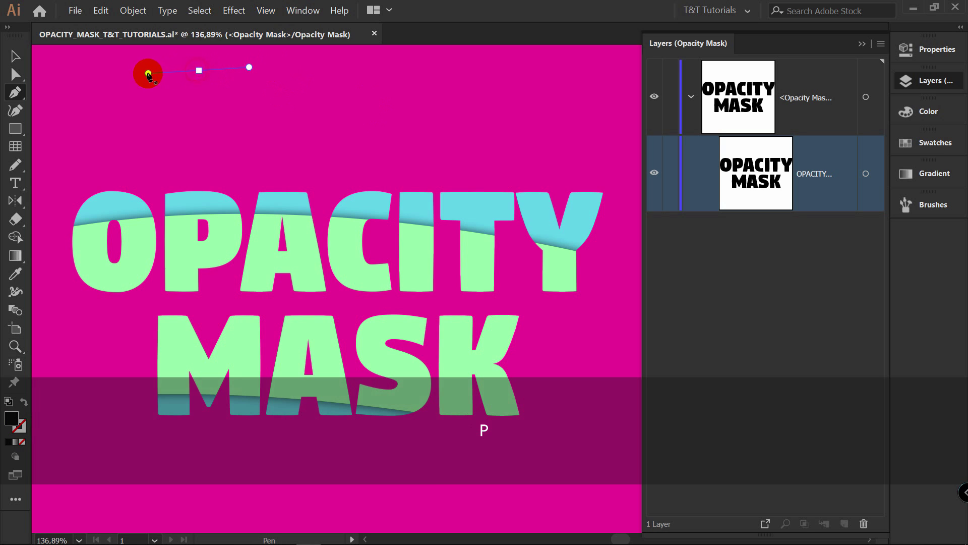
pyautogui.moveTo(104, 107); pyautogui.dragTo(94, 135)
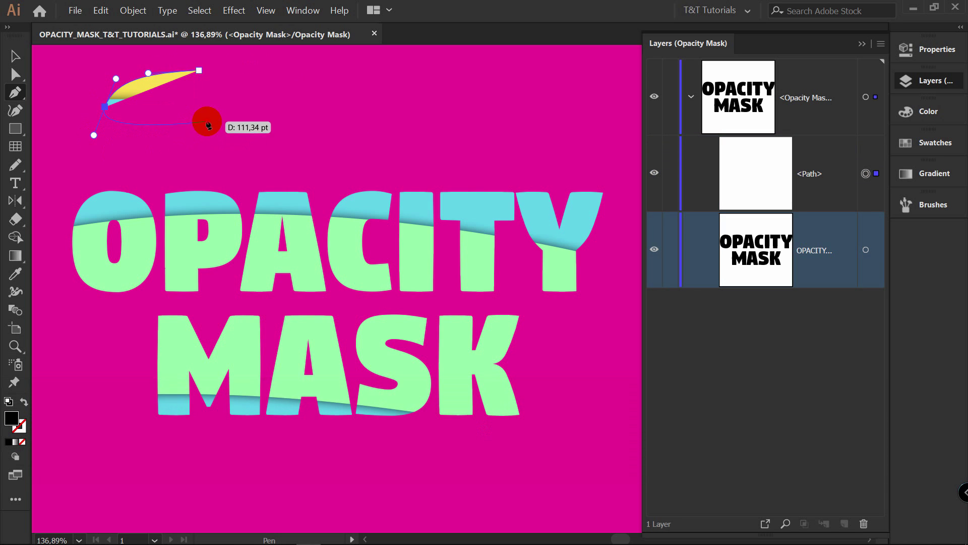
pyautogui.moveTo(206, 121); pyautogui.dragTo(270, 89)
pyautogui.moveTo(199, 70); pyautogui.dragTo(162, 76)
# Add a second closed shape above the last letters of OPACITY and reshape its anchors and handles into a long wavy blob
pyautogui.press('v')
pyautogui.moveTo(240, 70); pyautogui.dragTo(550, 170)
pyautogui.press('a')
pyautogui.click(474, 147)
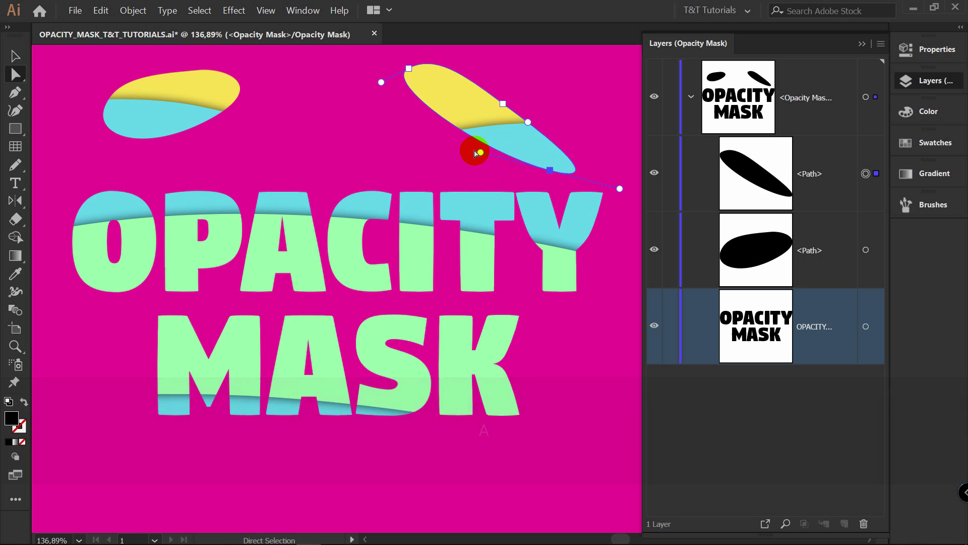
pyautogui.moveTo(480, 154); pyautogui.dragTo(202, 166)
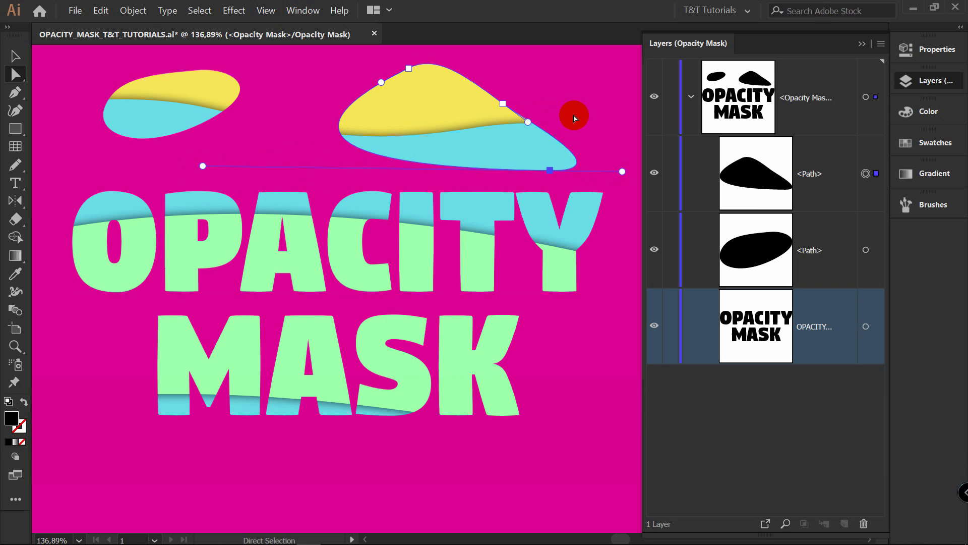
pyautogui.moveTo(503, 104); pyautogui.dragTo(488, 129)
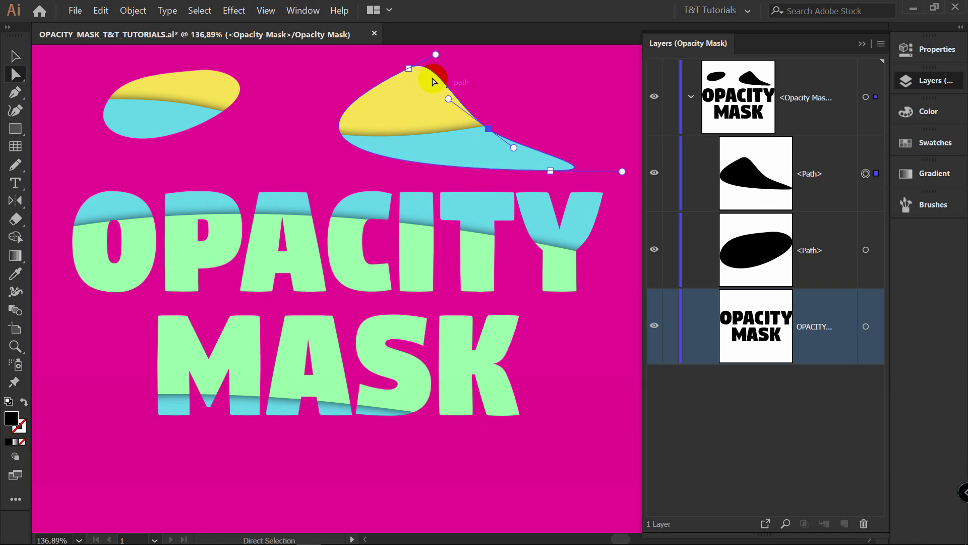
pyautogui.moveTo(409, 68); pyautogui.dragTo(372, 69)
pyautogui.moveTo(488, 129); pyautogui.dragTo(405, 119)
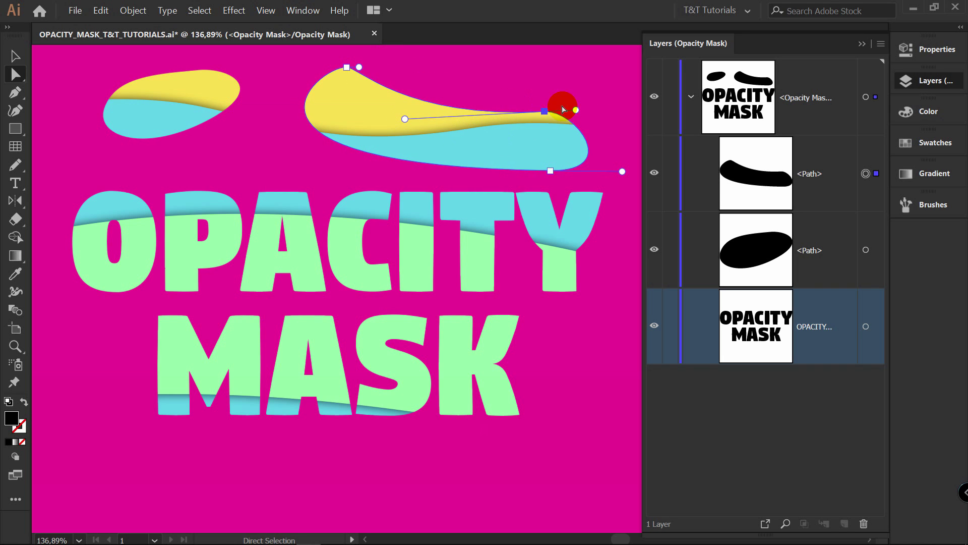
pyautogui.moveTo(544, 111); pyautogui.dragTo(572, 108)
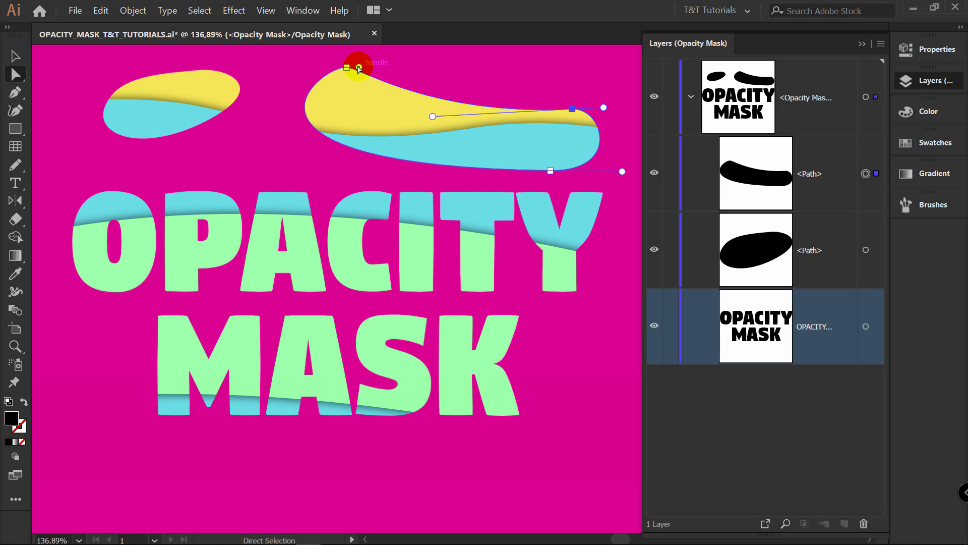
pyautogui.moveTo(359, 68); pyautogui.dragTo(324, 83)
pyautogui.press('v')
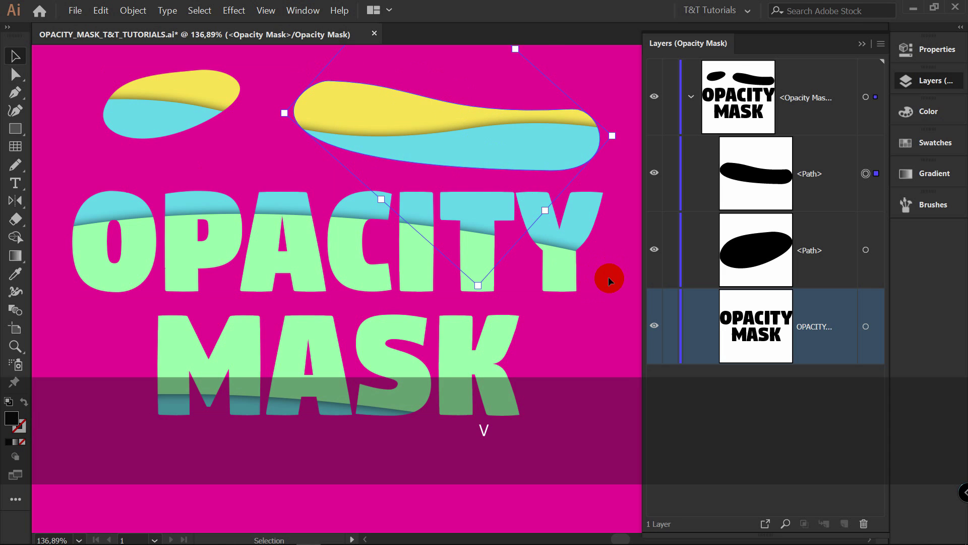
pyautogui.click(608, 345)
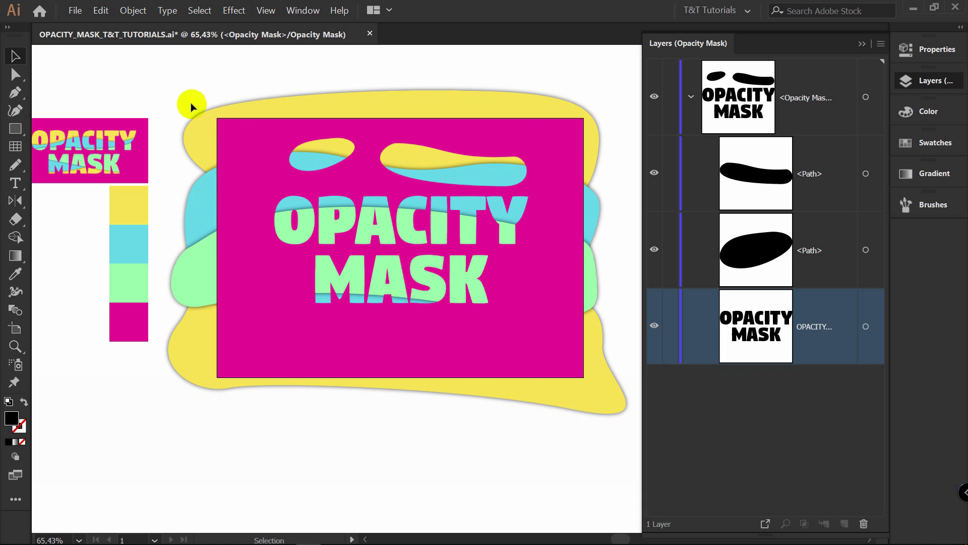
# Draw a wide black rectangle in the mask just below the word MASK
pyautogui.press('z')
pyautogui.moveTo(408, 162); pyautogui.dragTo(502, 138)
pyautogui.press('space')
pyautogui.moveTo(502, 138); pyautogui.dragTo(475, 98)
pyautogui.press('v')
pyautogui.press('m')
pyautogui.moveTo(93, 129)
pyautogui.mouseDown()
pyautogui.moveTo(347, 144)
pyautogui.moveTo(423, 116)
pyautogui.moveTo(353, 145)
pyautogui.moveTo(328, 460)
pyautogui.moveTo(348, 462)
pyautogui.moveTo(345, 300)
pyautogui.moveTo(591, 367)
pyautogui.mouseUp()
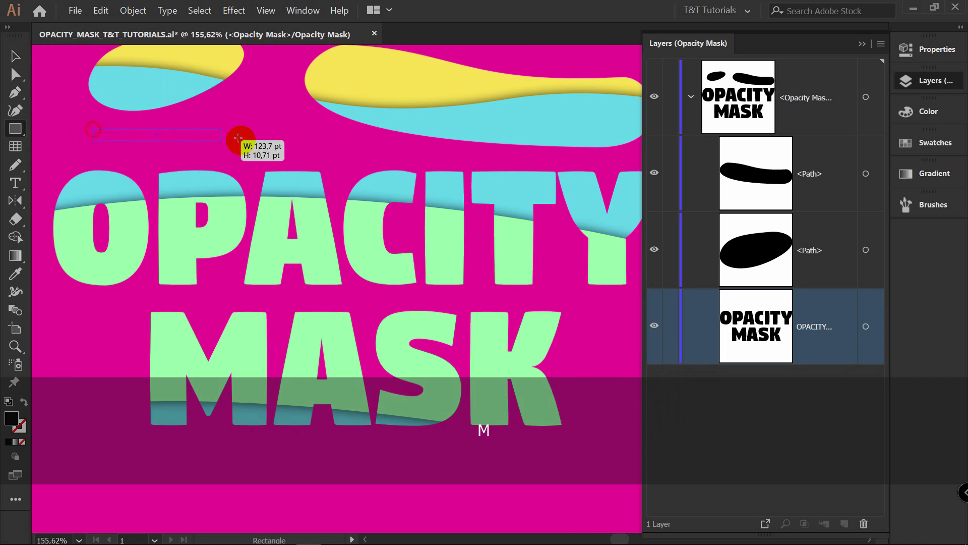
pyautogui.press('v')
pyautogui.press('space')
pyautogui.press('v')
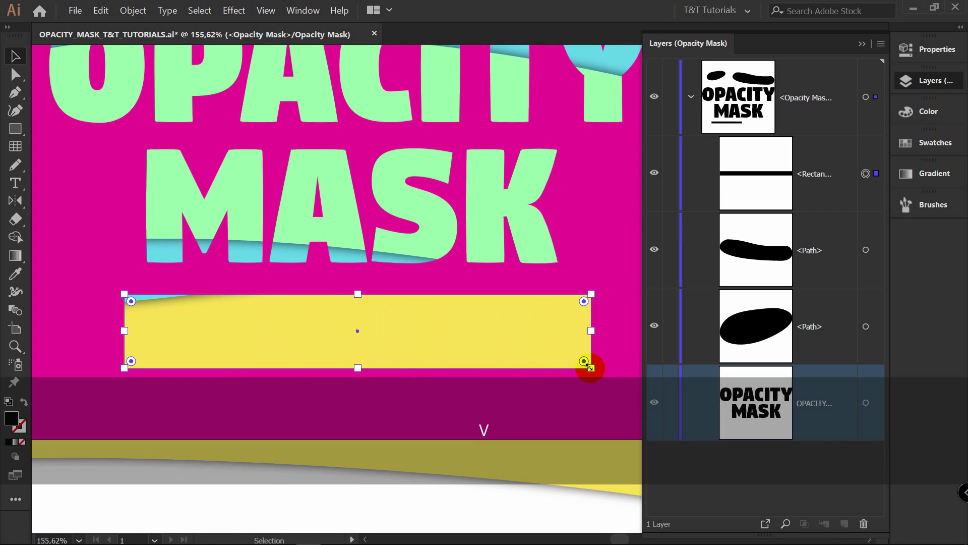
# Enlarge the black rectangle until it covers both lines of lettering and move it below the text in the mask's stacking order
pyautogui.scroll(-5, 439, 296)
pyautogui.moveTo(335, 297); pyautogui.dragTo(267, 296)
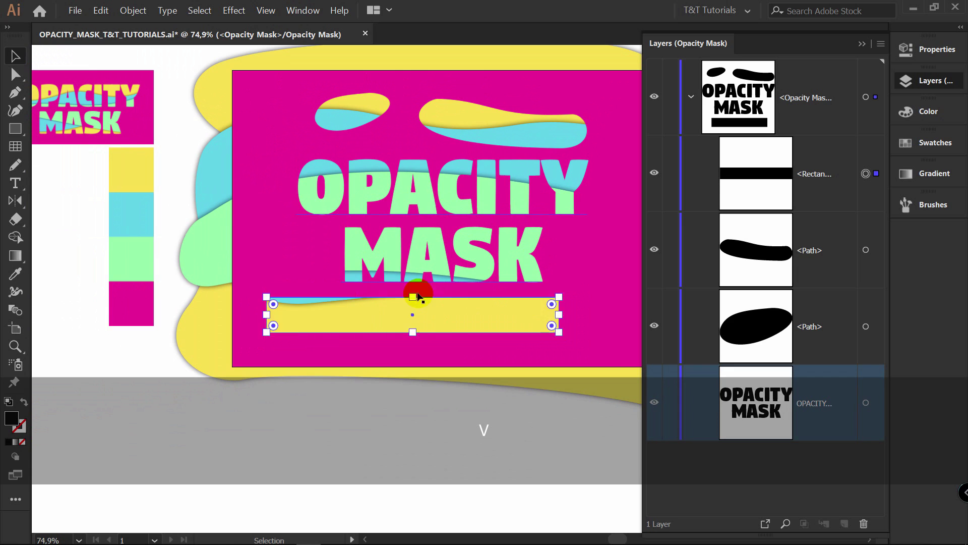
pyautogui.moveTo(417, 297); pyautogui.dragTo(417, 288)
pyautogui.press('space')
pyautogui.moveTo(559, 317); pyautogui.dragTo(461, 300)
pyautogui.moveTo(555, 416); pyautogui.dragTo(556, 226)
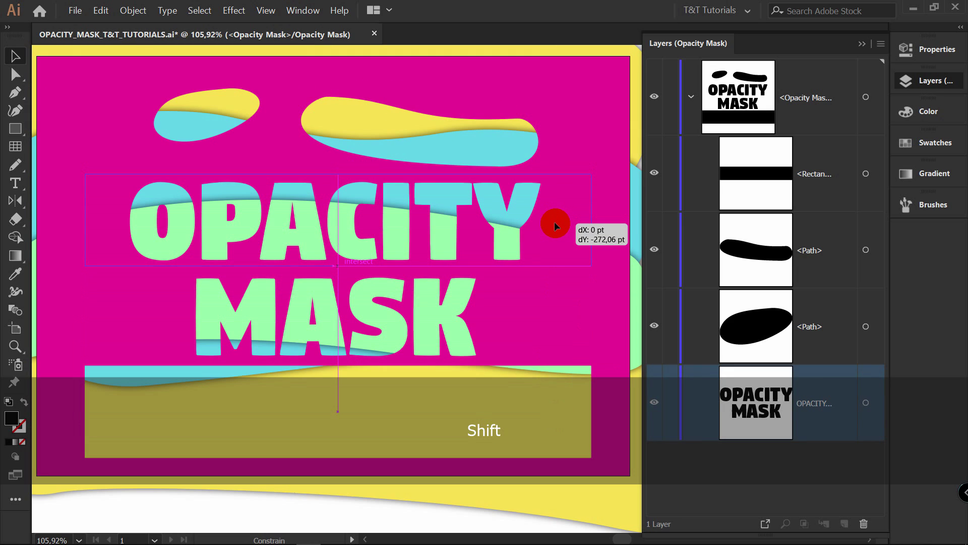
pyautogui.moveTo(338, 266); pyautogui.dragTo(339, 380)
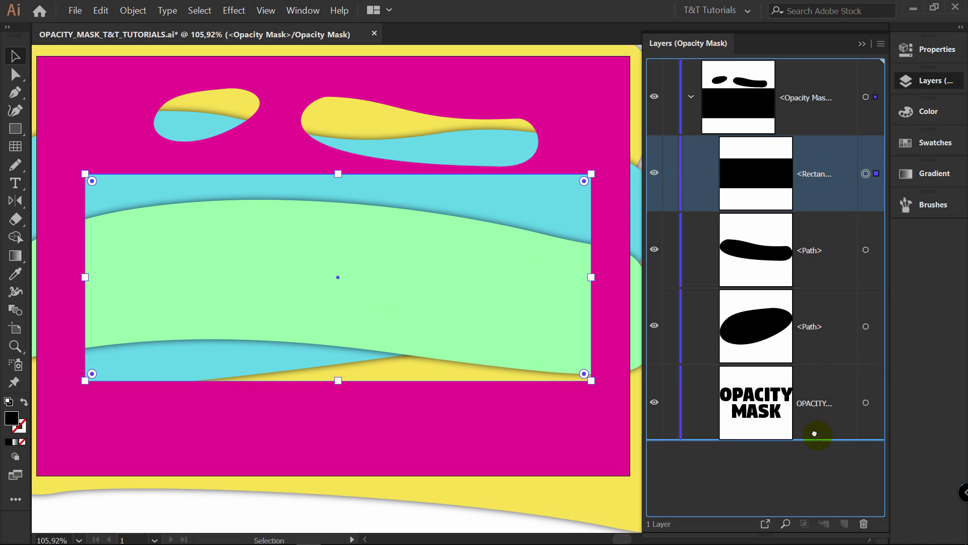
pyautogui.moveTo(814, 433); pyautogui.dragTo(818, 435)
# Select the OPACITY MASK text in the mask and set its fill to 0% black
pyautogui.click(866, 326)
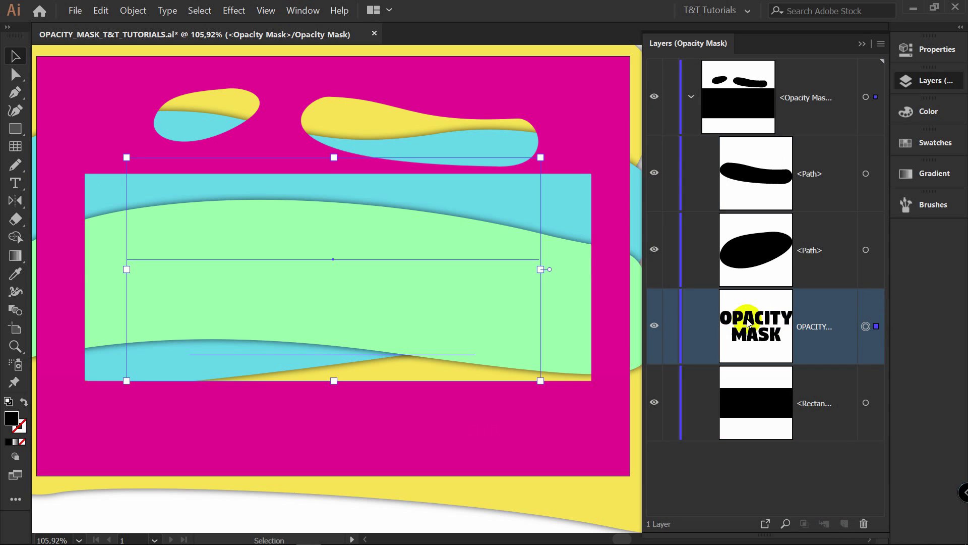
pyautogui.press('v')
pyautogui.click(943, 110)
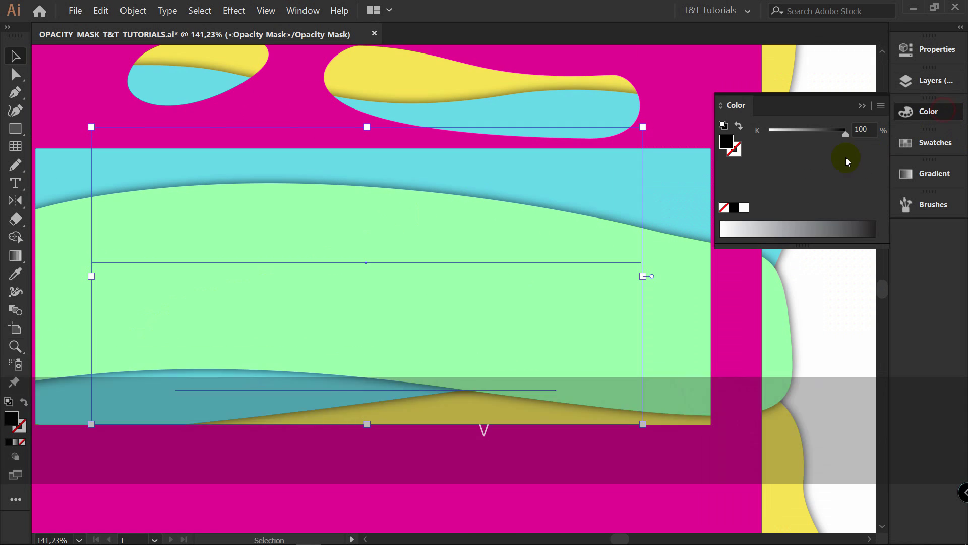
pyautogui.moveTo(846, 132); pyautogui.dragTo(767, 135)
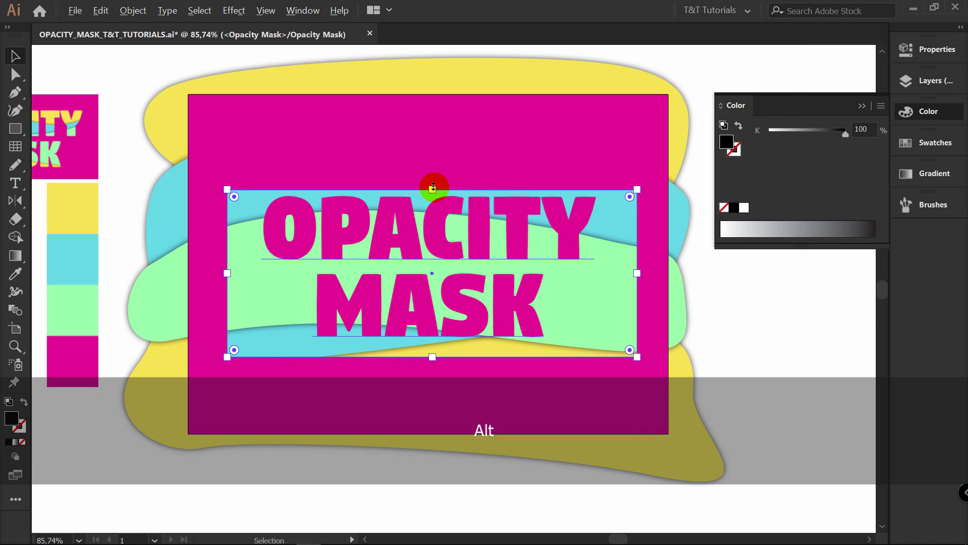
# Stretch the black rectangle taller and wider so it leaves a larger margin around the lettering
pyautogui.keyDown('alt'); pyautogui.moveTo(432, 189); pyautogui.dragTo(438, 147); pyautogui.keyUp('alt')
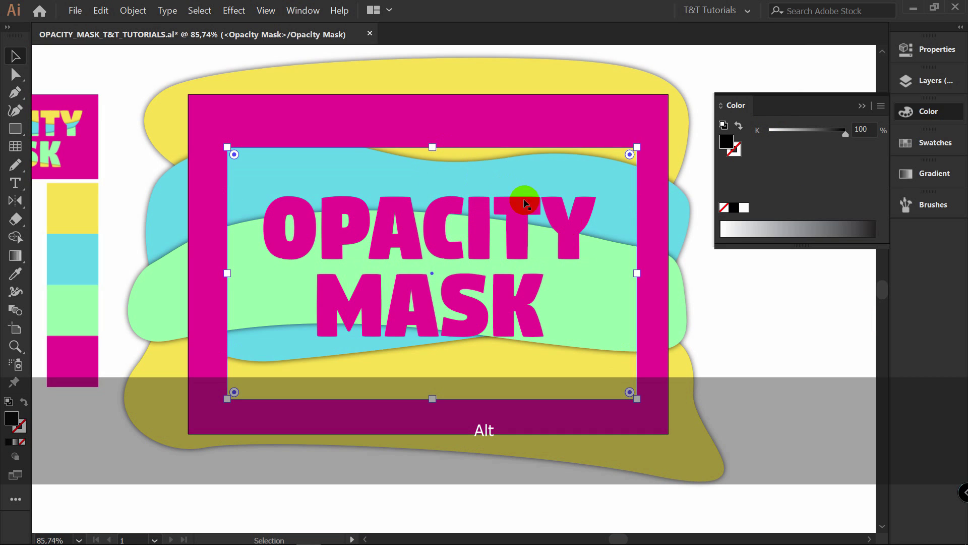
pyautogui.moveTo(638, 273); pyautogui.dragTo(645, 273)
pyautogui.click(746, 278)
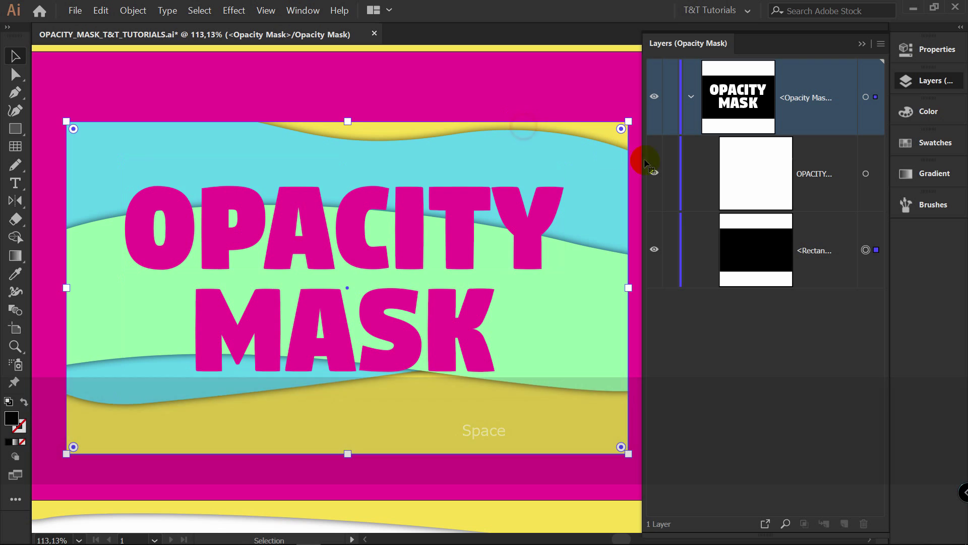
# Delete the black rectangle and draw a large closed organic shape around the lettering with the Pen tool
pyautogui.press('Delete')
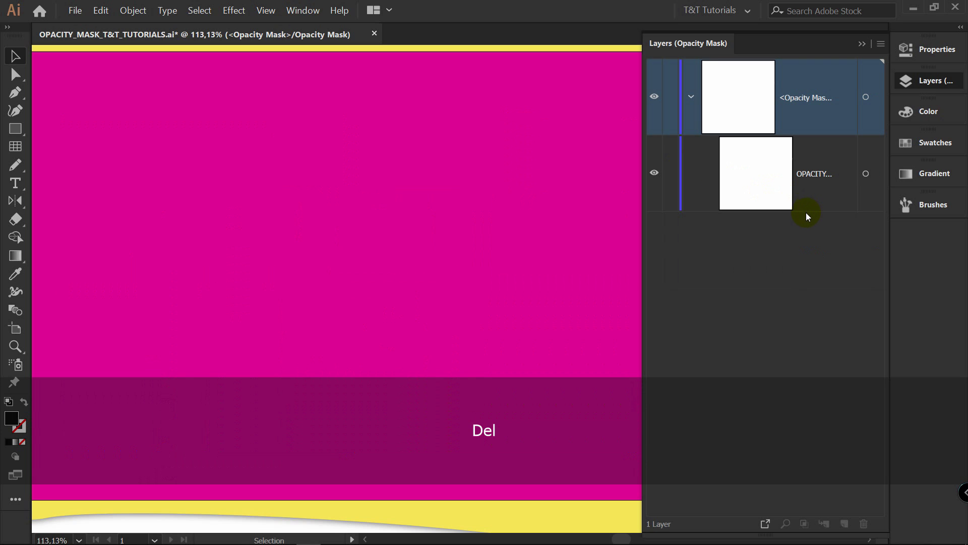
pyautogui.click(825, 187)
pyautogui.press('p')
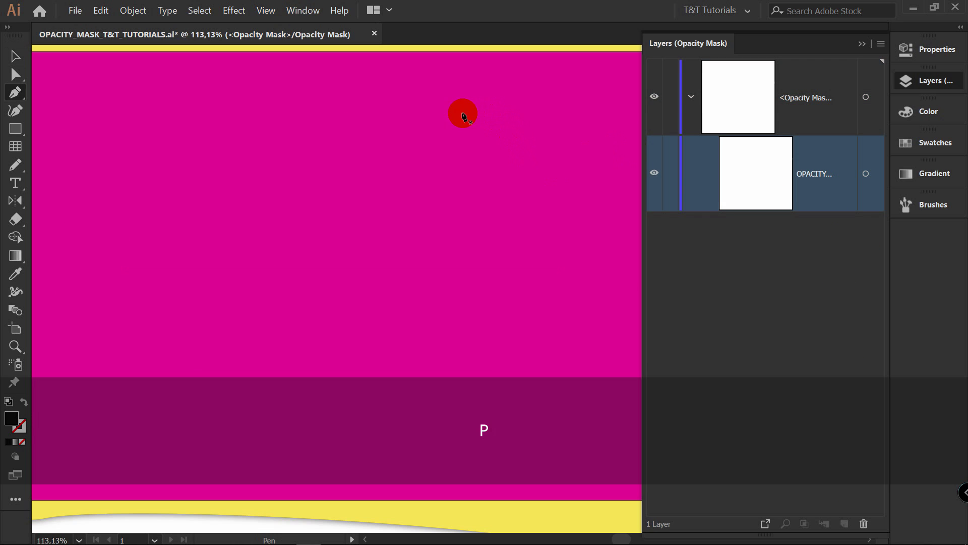
pyautogui.moveTo(445, 112); pyautogui.dragTo(348, 100)
pyautogui.moveTo(210, 132); pyautogui.dragTo(58, 189)
pyautogui.moveTo(57, 321); pyautogui.dragTo(145, 408)
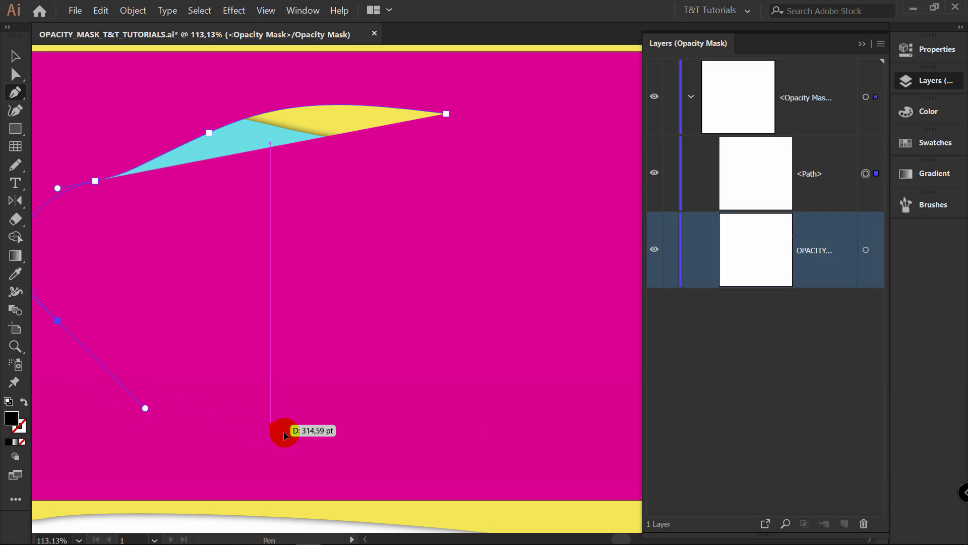
pyautogui.moveTo(273, 425); pyautogui.dragTo(327, 457)
pyautogui.moveTo(591, 396); pyautogui.dragTo(632, 330)
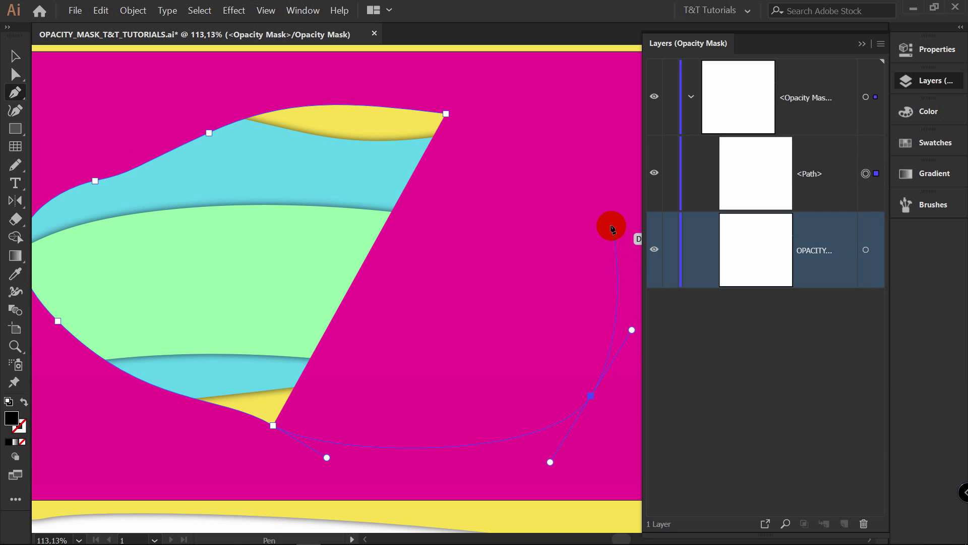
pyautogui.moveTo(612, 228); pyautogui.dragTo(564, 153)
pyautogui.moveTo(446, 114); pyautogui.dragTo(359, 119)
# Stack the mask text above the organic shape and reshape the shape's outline into a smoother, wavier blob
pyautogui.press('v')
pyautogui.moveTo(798, 246); pyautogui.dragTo(811, 134)
pyautogui.press('a')
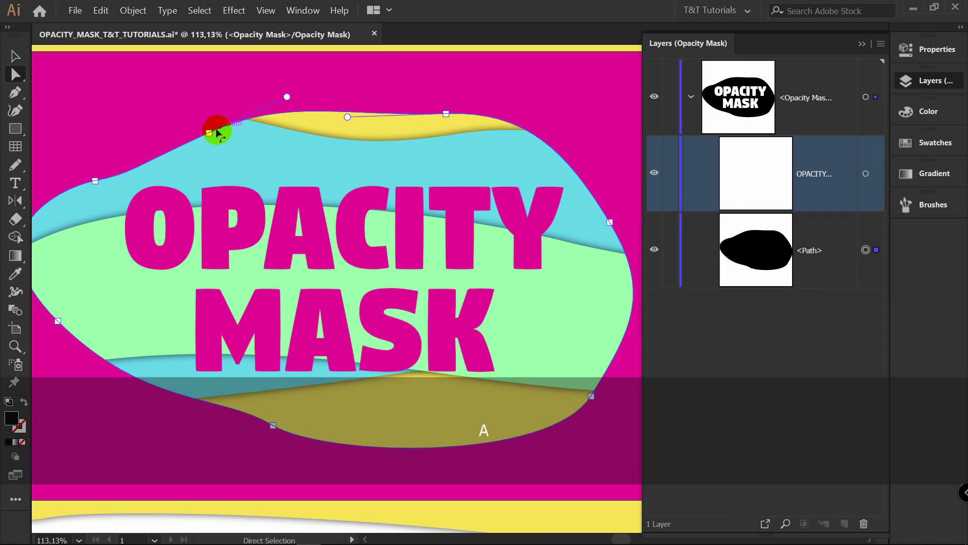
pyautogui.moveTo(210, 132); pyautogui.dragTo(287, 69)
pyautogui.press('v')
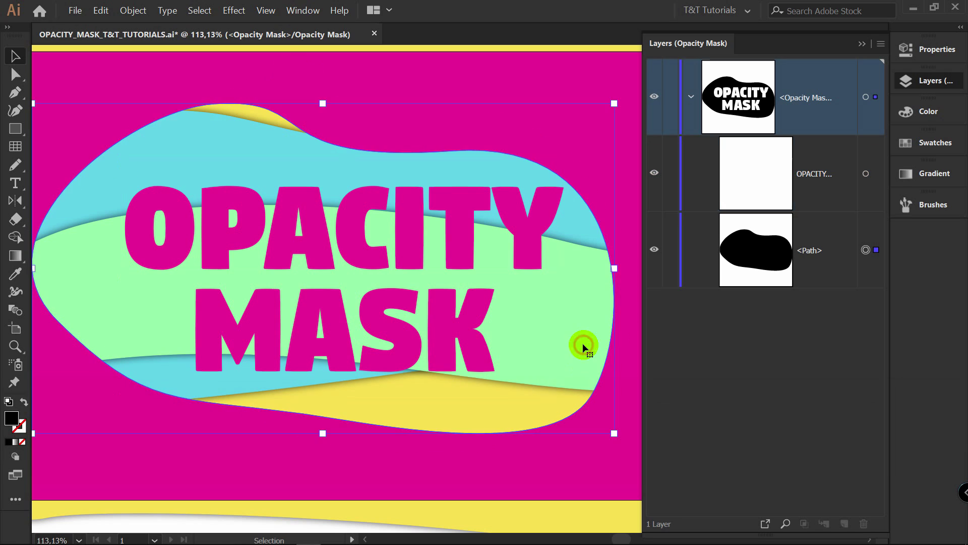
# Delete the organic shape from the mask and set the text's fill to 100% black
pyautogui.press('Delete')
pyautogui.click(475, 248)
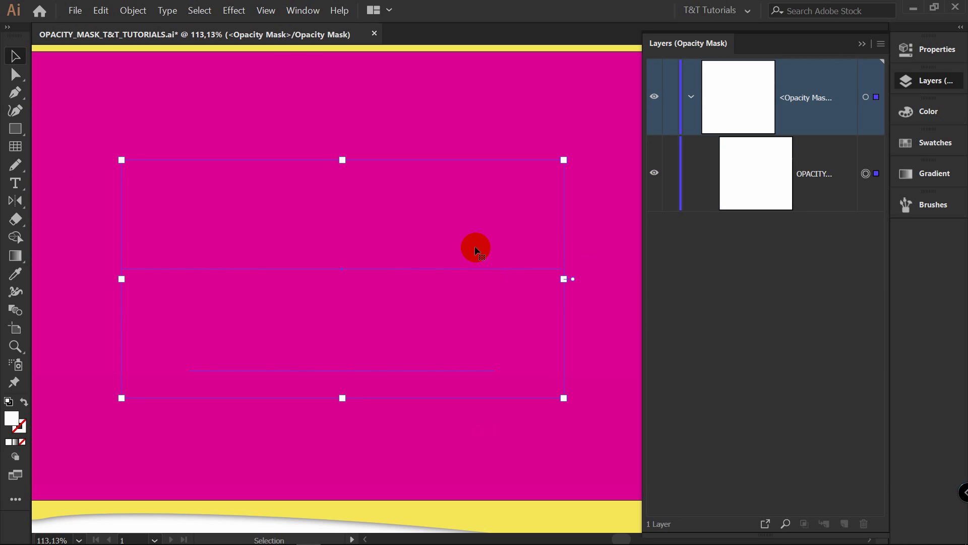
pyautogui.click(928, 112)
pyautogui.moveTo(770, 132); pyautogui.dragTo(866, 133)
pyautogui.click(742, 281)
pyautogui.press('v')
pyautogui.moveTo(594, 342); pyautogui.dragTo(625, 350)
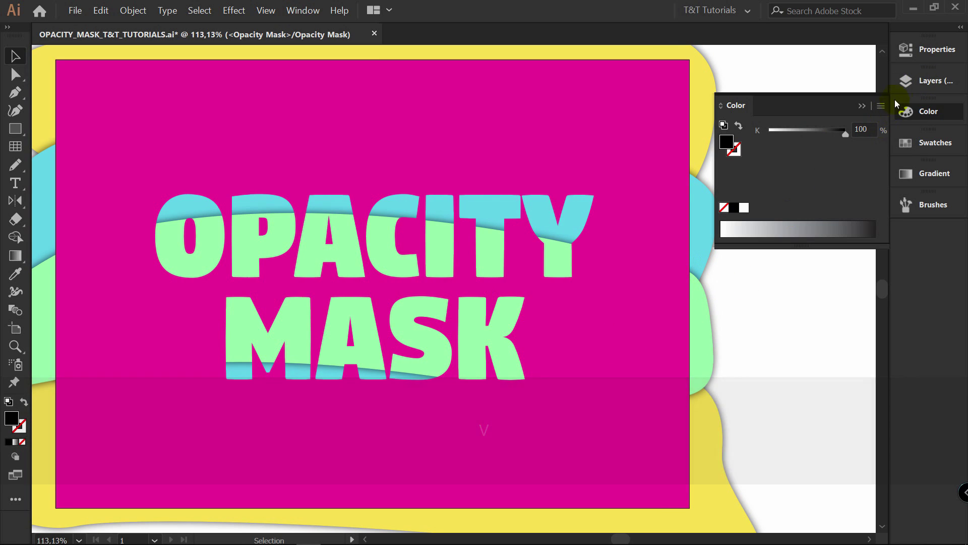
# Select the mask lettering and inspect its opacity settings with the artwork and mask thumbnails
pyautogui.click(929, 49)
pyautogui.click(469, 270)
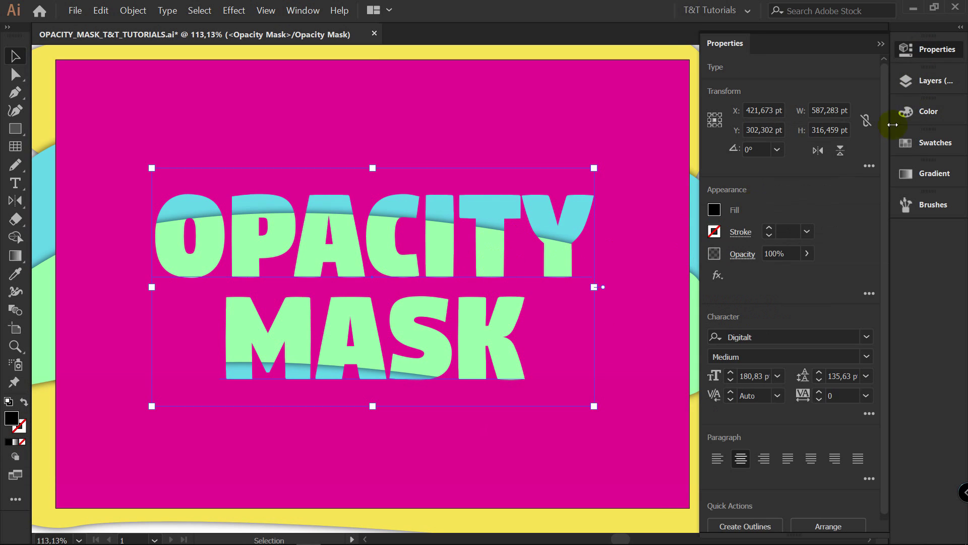
pyautogui.click(746, 253)
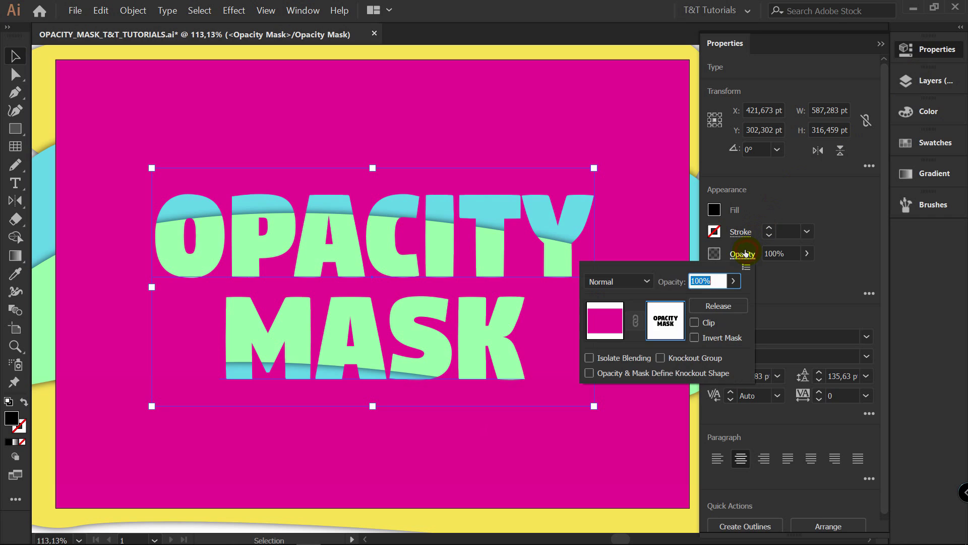
pyautogui.click(613, 316)
pyautogui.click(605, 321)
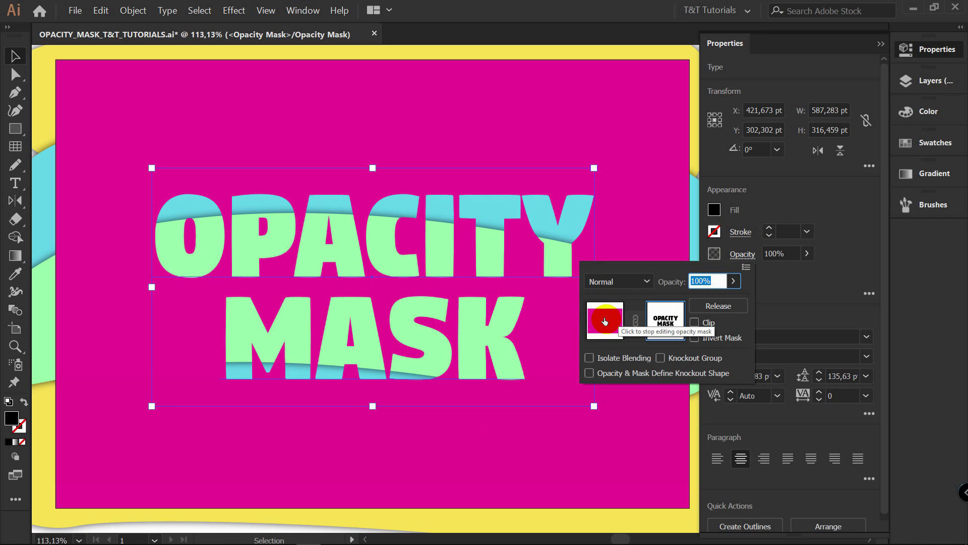
pyautogui.click(836, 264)
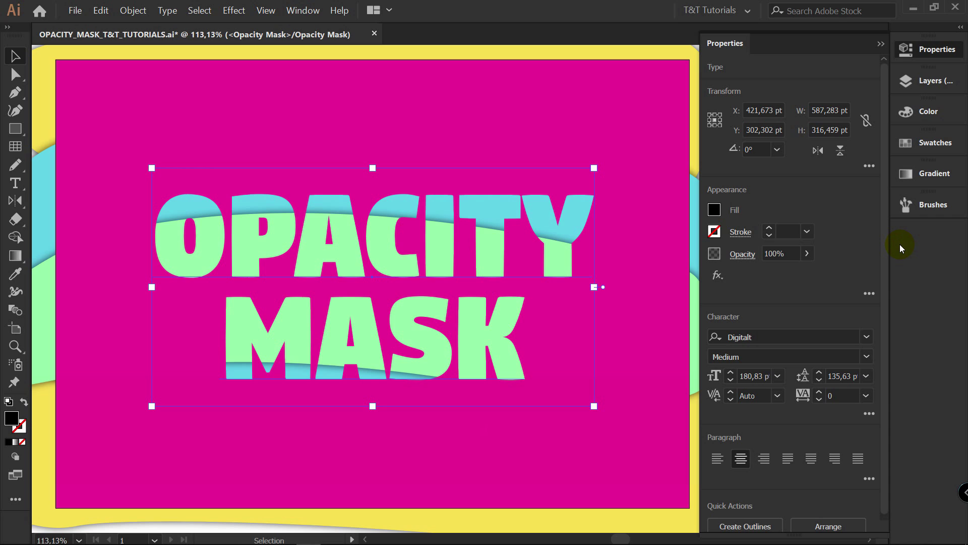
# Bring up the transparency settings as a floating window over the canvas and stop editing the opacity mask
pyautogui.click(303, 10)
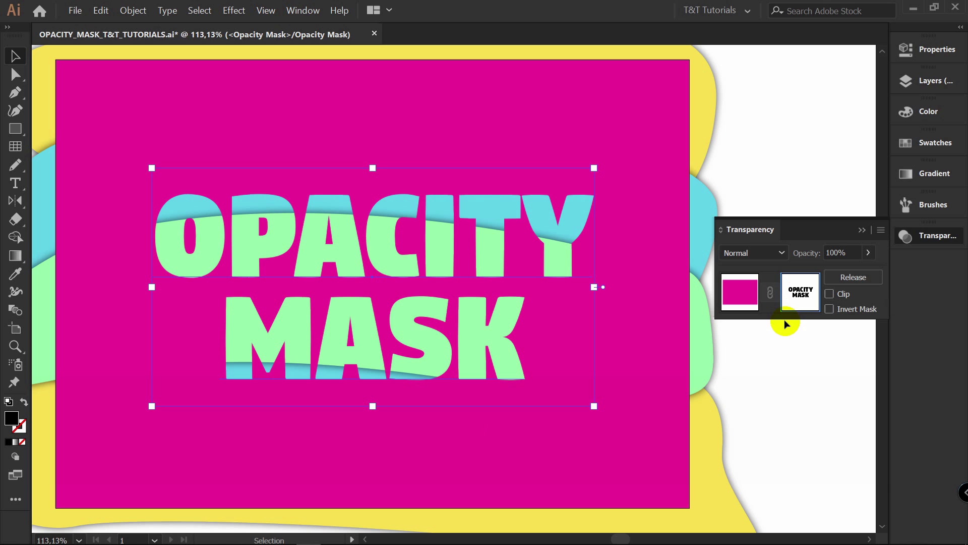
pyautogui.moveTo(797, 233); pyautogui.dragTo(821, 380)
pyautogui.click(600, 266)
pyautogui.click(713, 468)
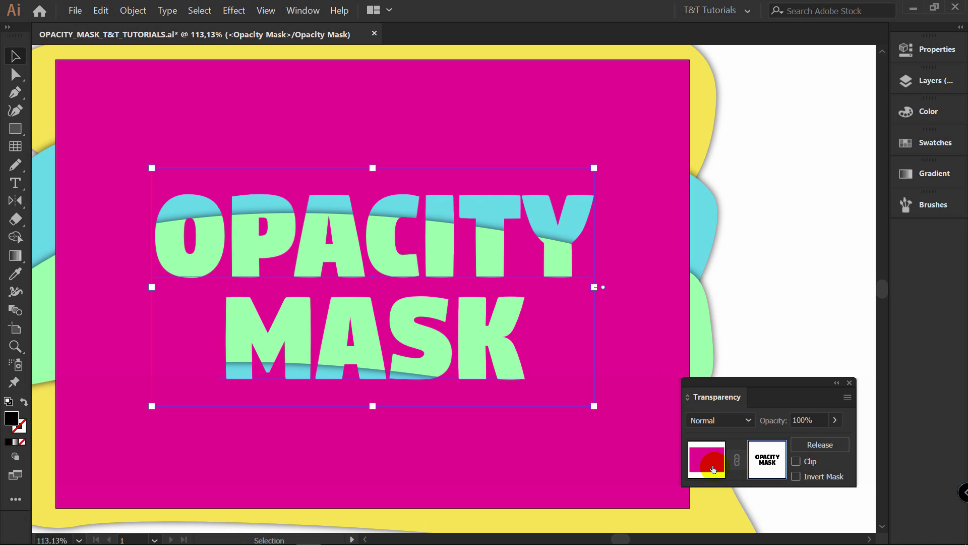
pyautogui.click(795, 252)
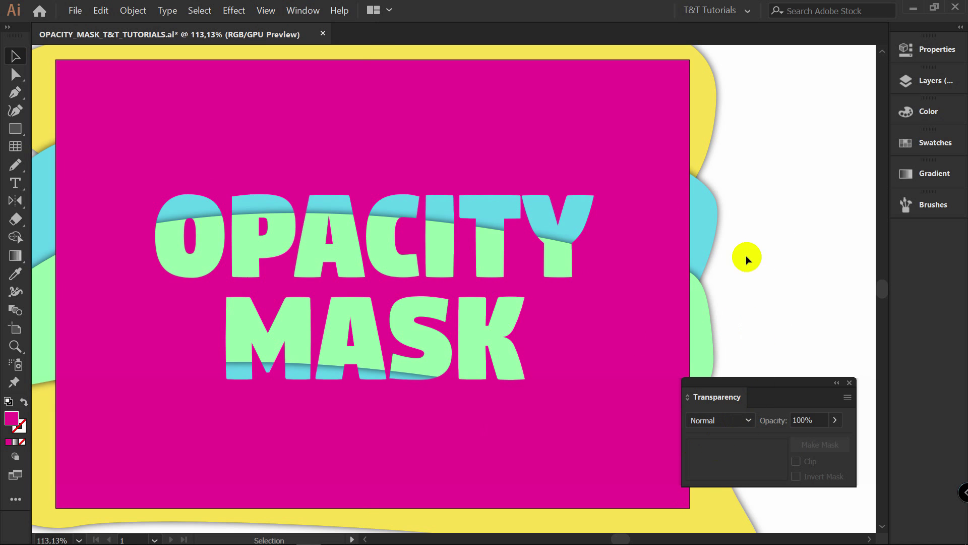
# Select the masked magenta rectangle with its mask linked and lock it within the OPACITY MASK layer
pyautogui.click(676, 254)
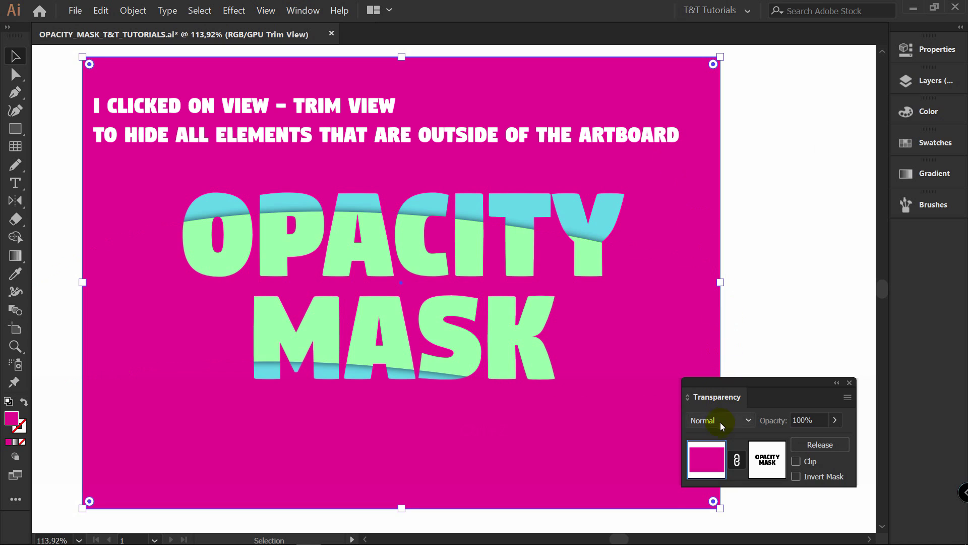
pyautogui.click(737, 458)
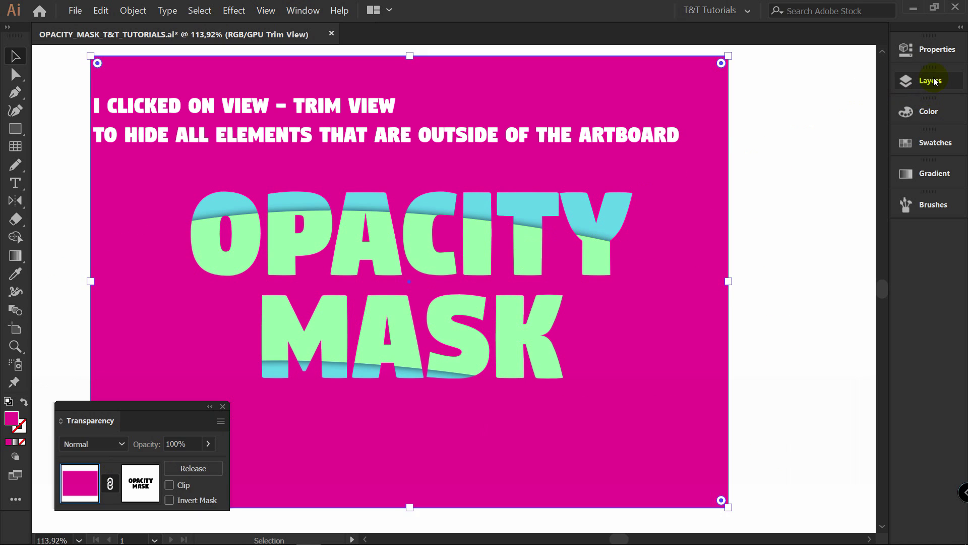
pyautogui.click(932, 81)
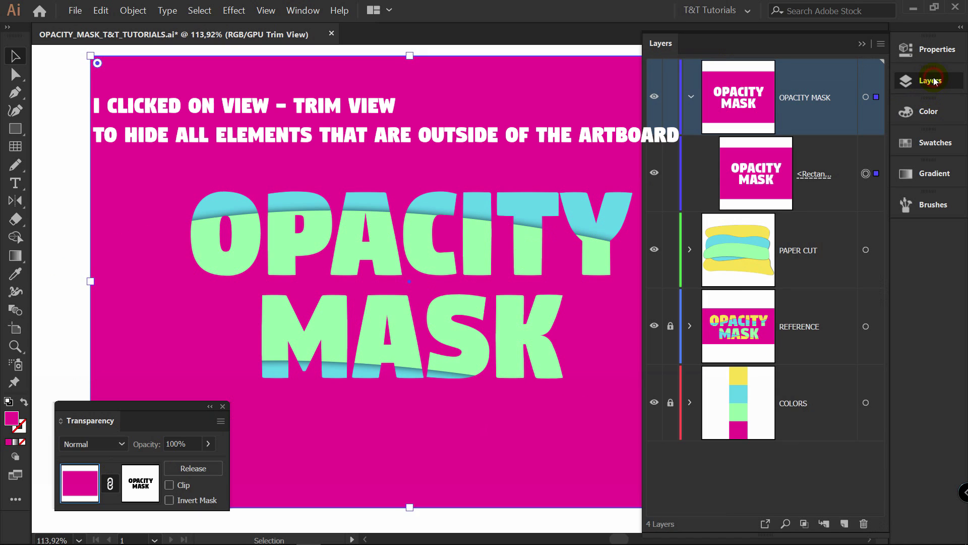
pyautogui.click(668, 173)
# Reposition the blue, yellow and green paper-cut shapes so their wavy edges cross the lettering
pyautogui.moveTo(527, 207); pyautogui.dragTo(488, 261)
pyautogui.moveTo(481, 201); pyautogui.dragTo(480, 250)
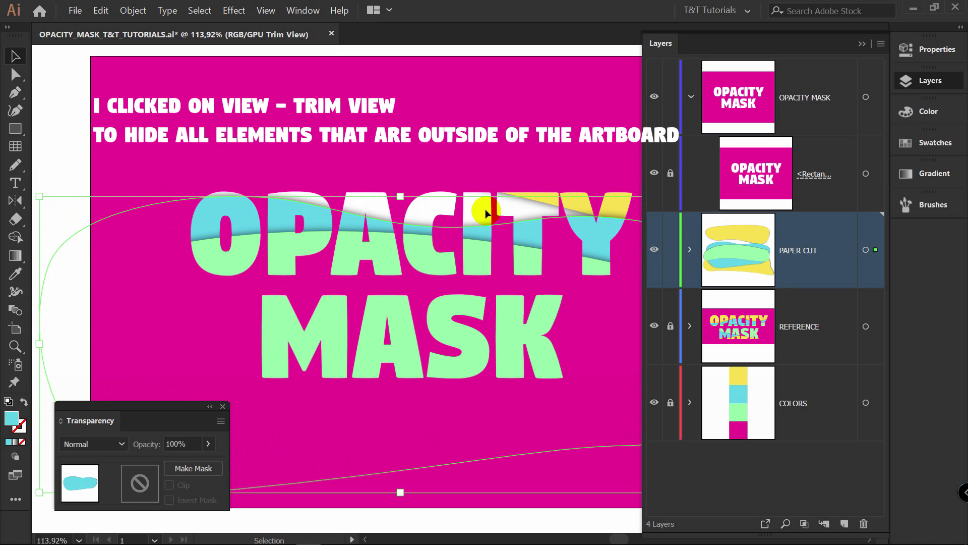
pyautogui.moveTo(532, 202); pyautogui.dragTo(519, 254)
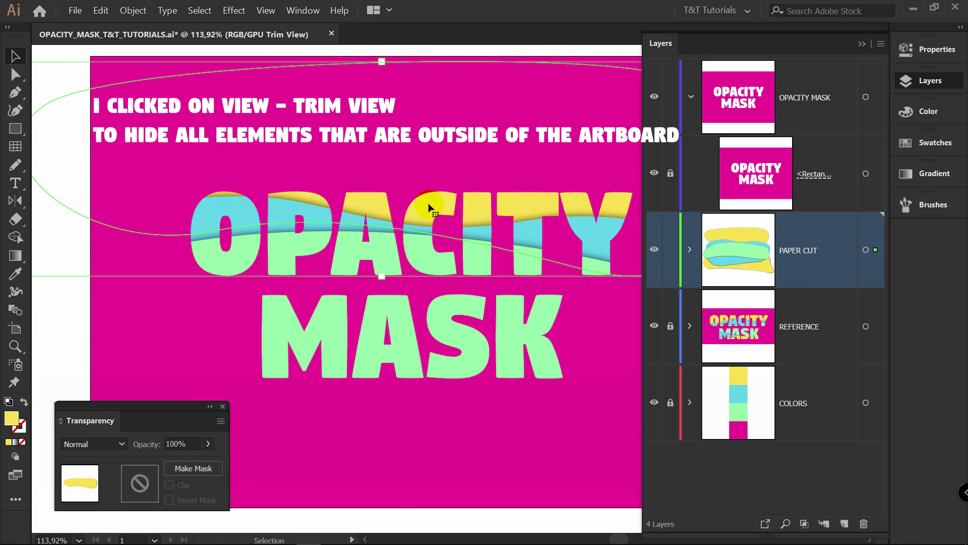
pyautogui.moveTo(402, 330); pyautogui.dragTo(412, 283)
pyautogui.moveTo(407, 358)
pyautogui.mouseDown()
pyautogui.moveTo(414, 321)
pyautogui.moveTo(408, 354)
pyautogui.mouseUp()
pyautogui.moveTo(394, 206); pyautogui.dragTo(384, 203)
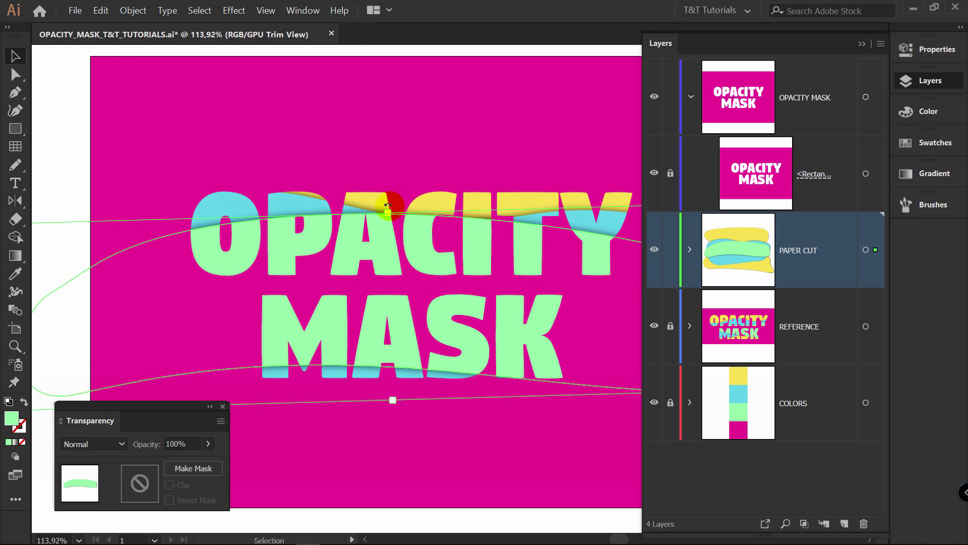
# Reshape the green paper-cut shape by raising the anchor points along its lower edge with Direct Selection
pyautogui.press('z')
pyautogui.moveTo(526, 229); pyautogui.dragTo(454, 196)
pyautogui.press('space')
pyautogui.moveTo(454, 196); pyautogui.dragTo(425, 202)
pyautogui.press('a')
pyautogui.moveTo(426, 316); pyautogui.dragTo(441, 264)
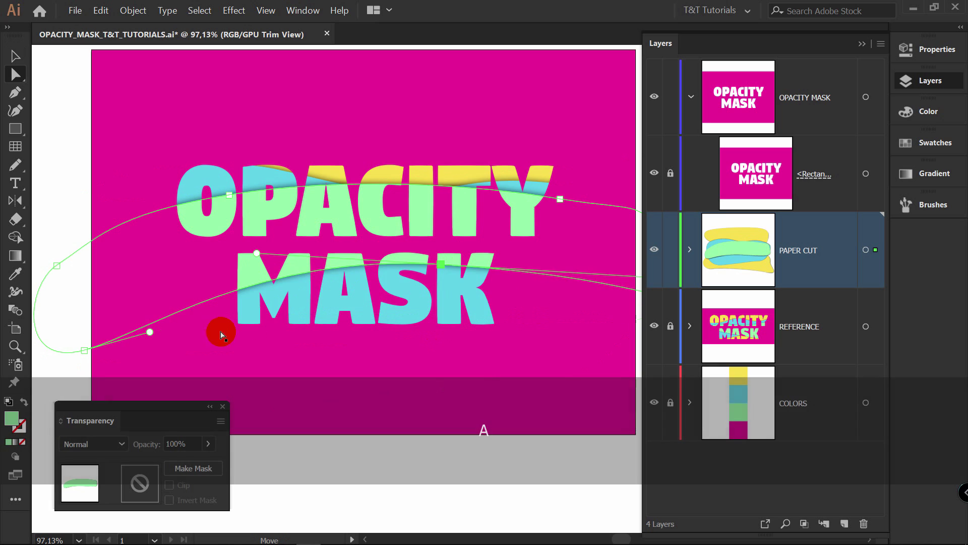
pyautogui.moveTo(84, 350); pyautogui.dragTo(82, 314)
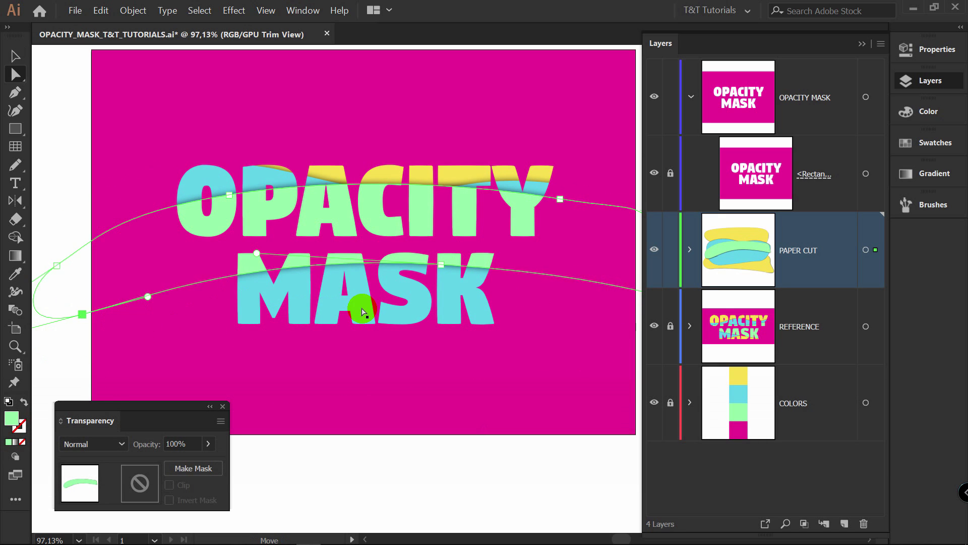
# Raise the blue shape's two lower anchor points and move the lower yellow shape up behind the word MASK
pyautogui.click(362, 308)
pyautogui.press('v')
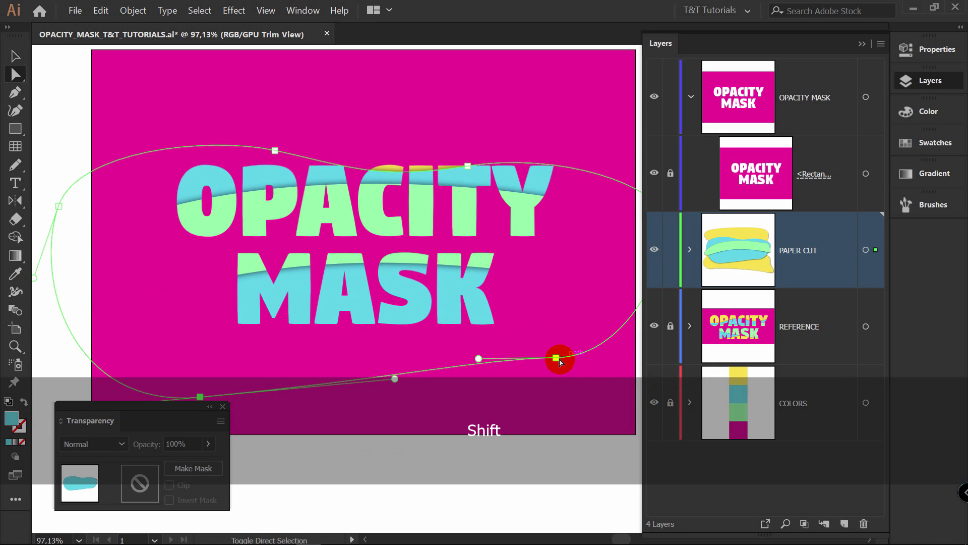
pyautogui.moveTo(560, 362); pyautogui.dragTo(555, 286)
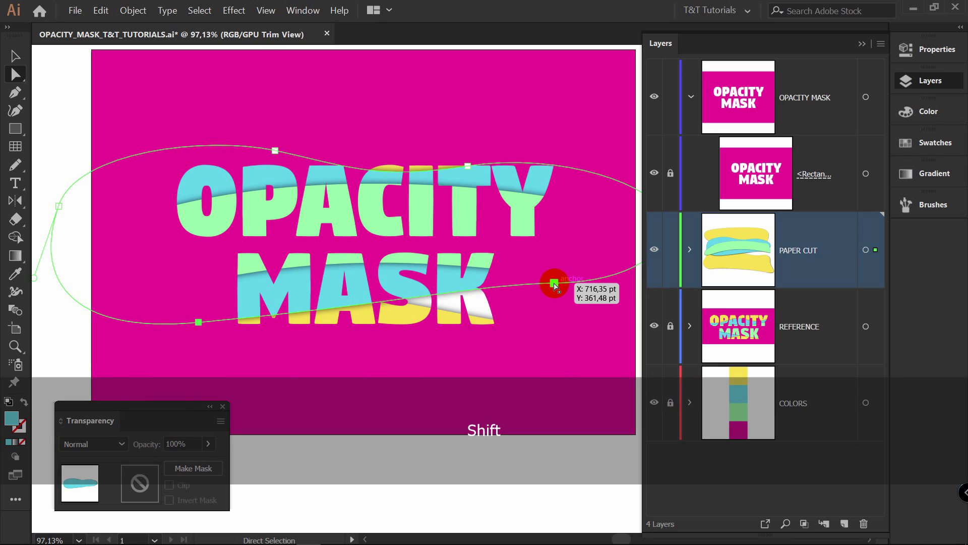
pyautogui.press('v')
pyautogui.moveTo(447, 314); pyautogui.dragTo(469, 280)
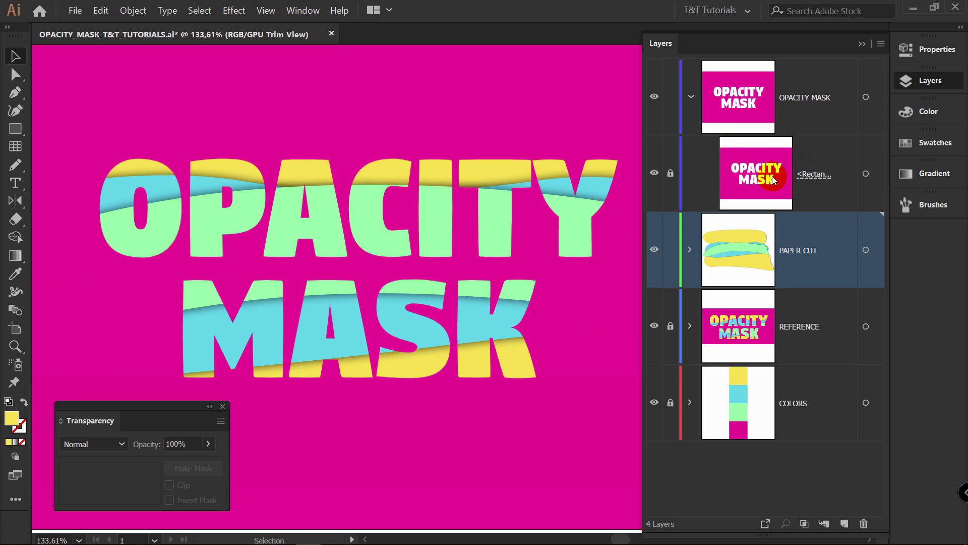
# Unlock and select the magenta rectangle, enter its opacity mask and draw a wide black bar below the lettering
pyautogui.click(415, 69)
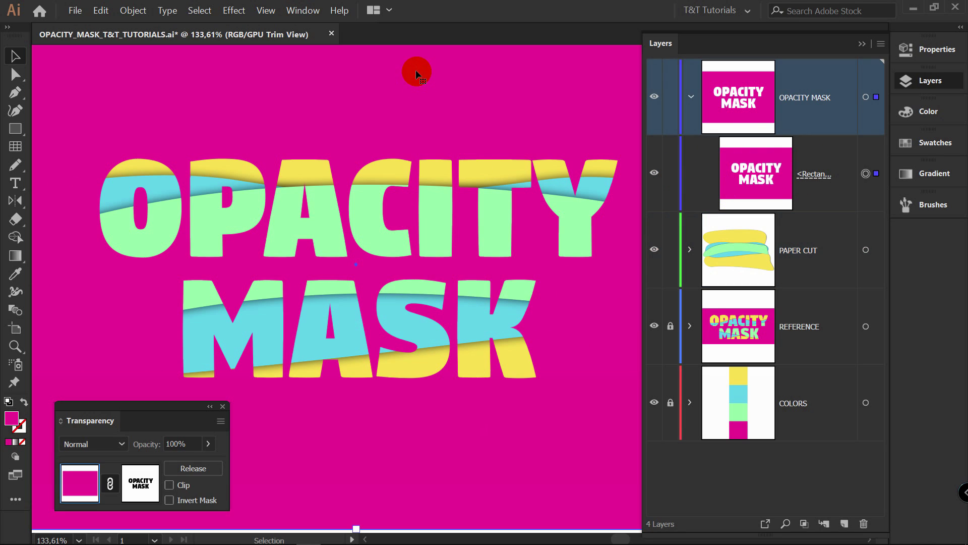
pyautogui.click(140, 484)
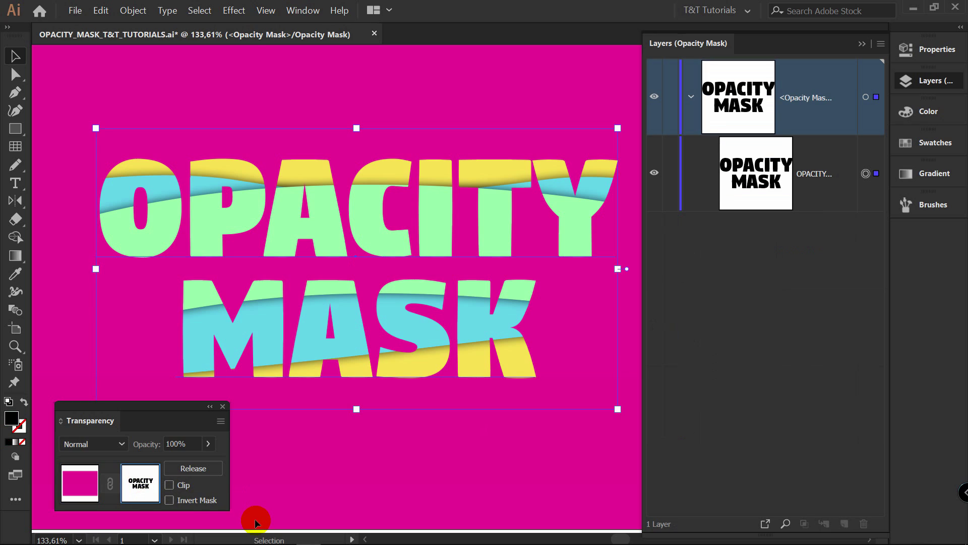
pyautogui.click(184, 392)
pyautogui.press('m')
pyautogui.moveTo(137, 390); pyautogui.dragTo(589, 417)
pyautogui.press('v')
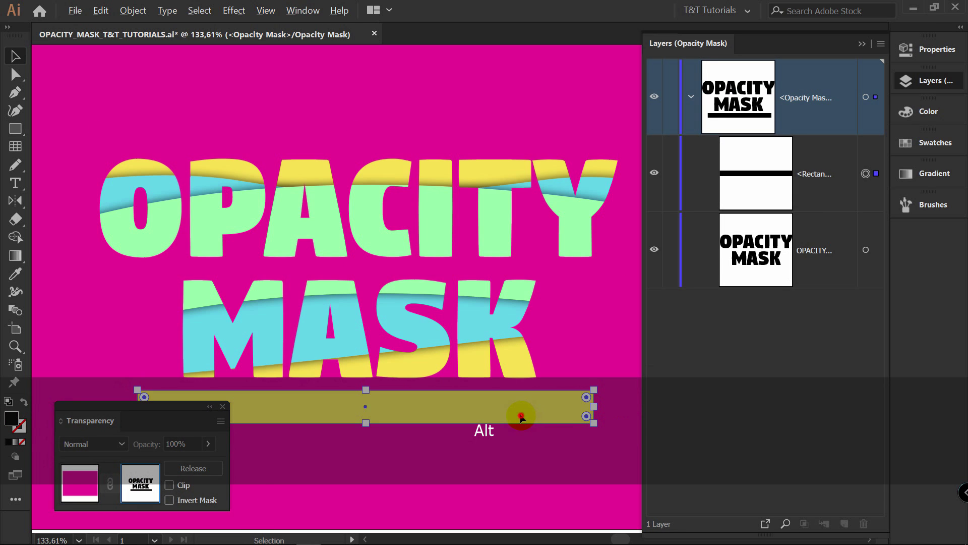
# Duplicate the bar above the word OPACITY and stop editing the opacity mask
pyautogui.moveTo(519, 416); pyautogui.dragTo(500, 142)
pyautogui.press('v')
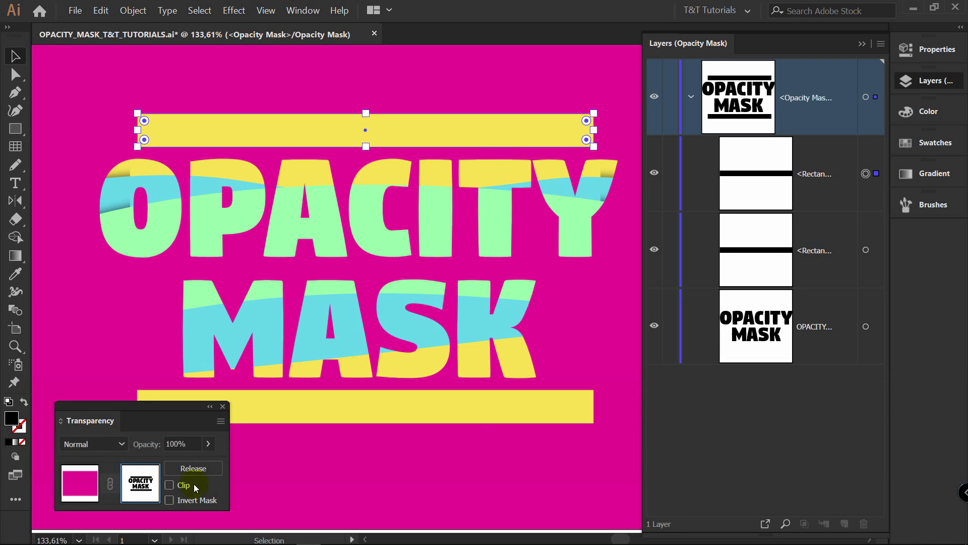
pyautogui.click(81, 482)
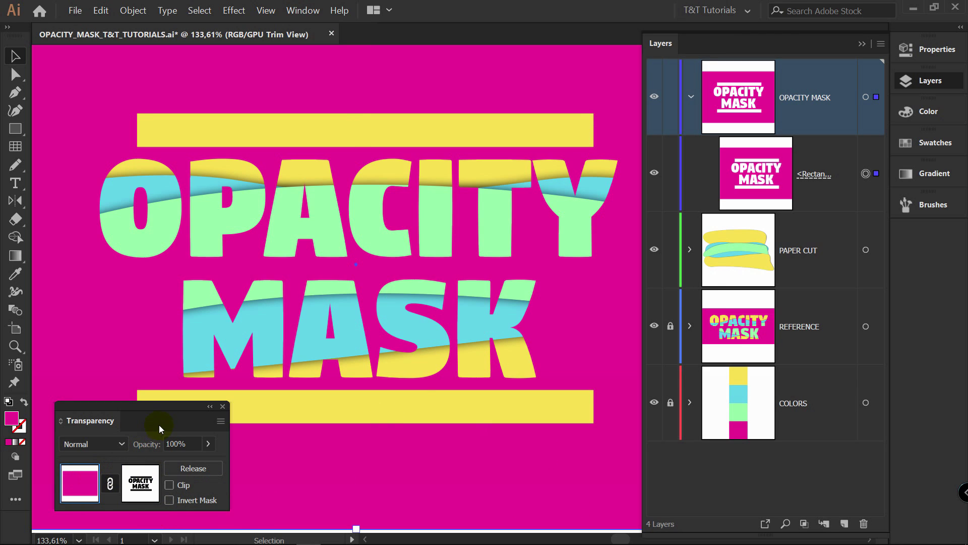
pyautogui.moveTo(170, 408)
pyautogui.mouseDown()
pyautogui.moveTo(202, 387)
pyautogui.moveTo(162, 408)
pyautogui.mouseUp()
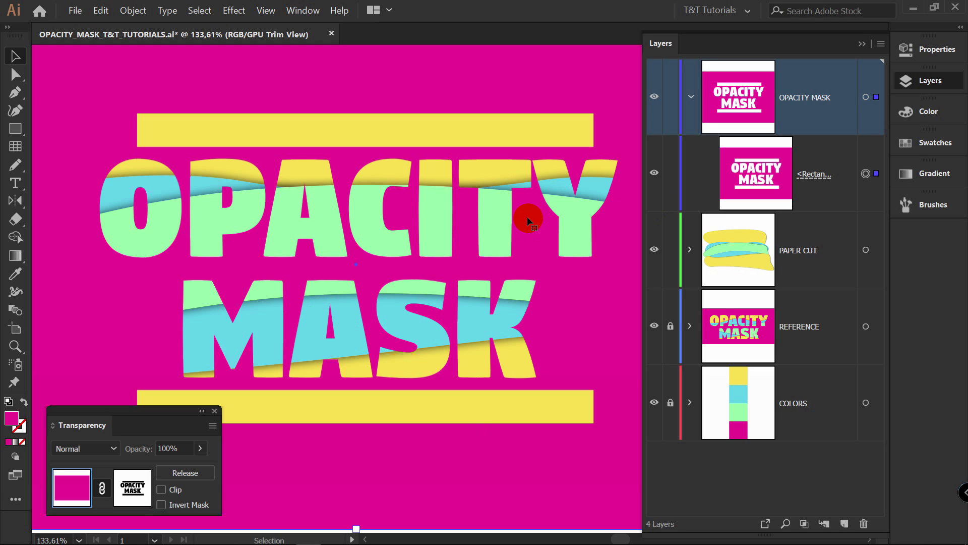
# Enter the opacity mask again and activate the Type tool for the lettering
pyautogui.click(133, 488)
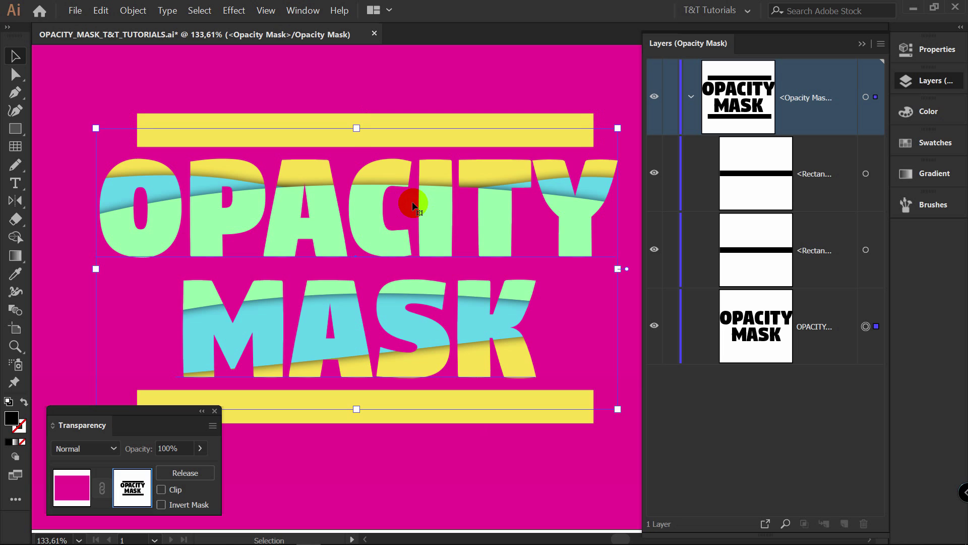
pyautogui.press('t')
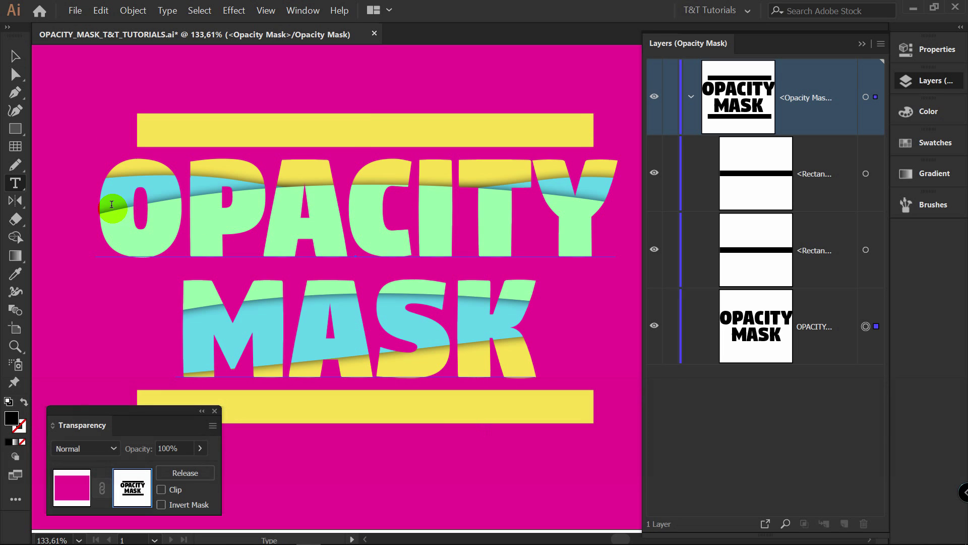